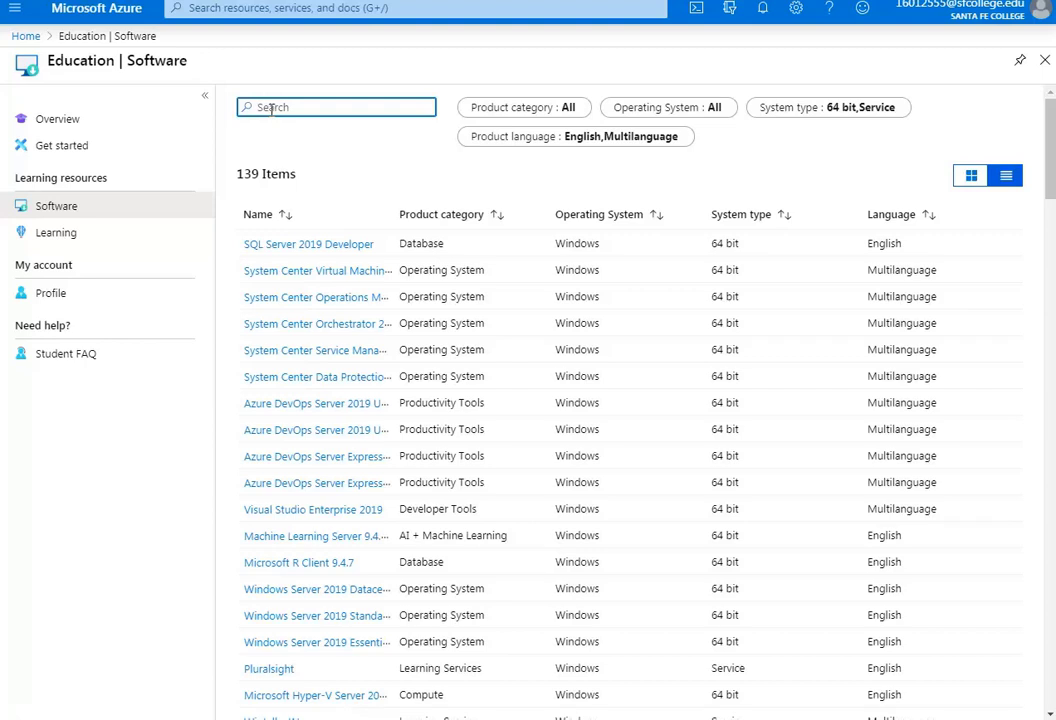
Replace the stray characters in the software search with 'windows' to list 53 items
text(صهىيخصس)
key(BackSpace)
key(BackSpace)
key(BackSpace)
key(BackSpace)
key(BackSpace)
key(BackSpace)
key(BackSpace)
text(windows)
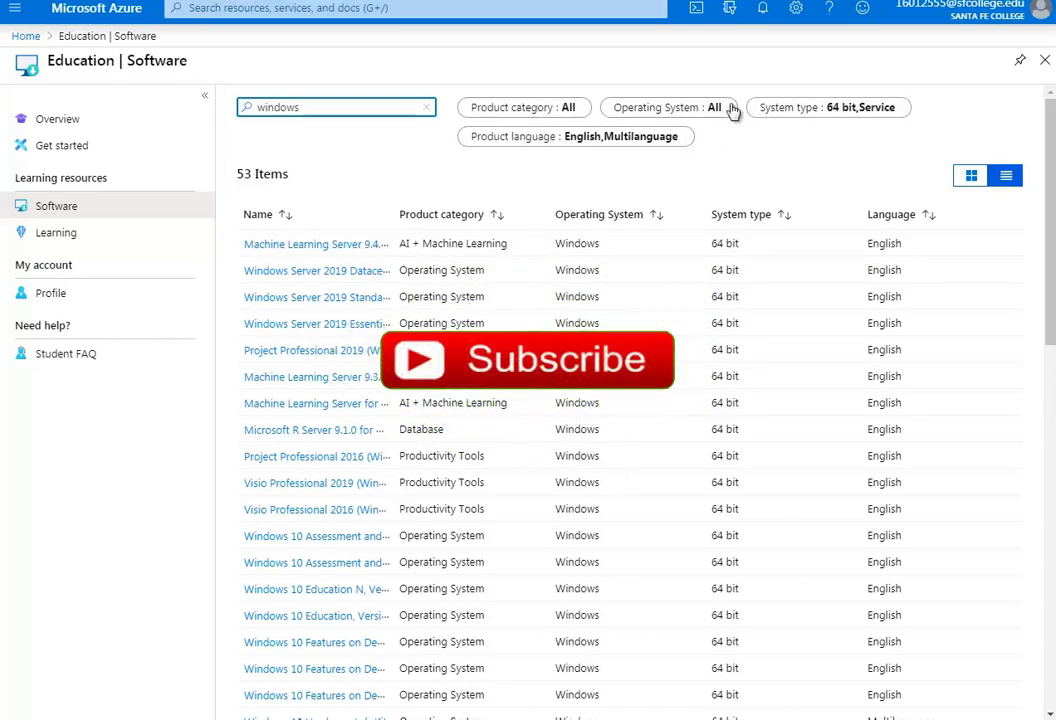
Set the Operating System filter to Windows only, excluding Mac and Linux
click(702, 110)
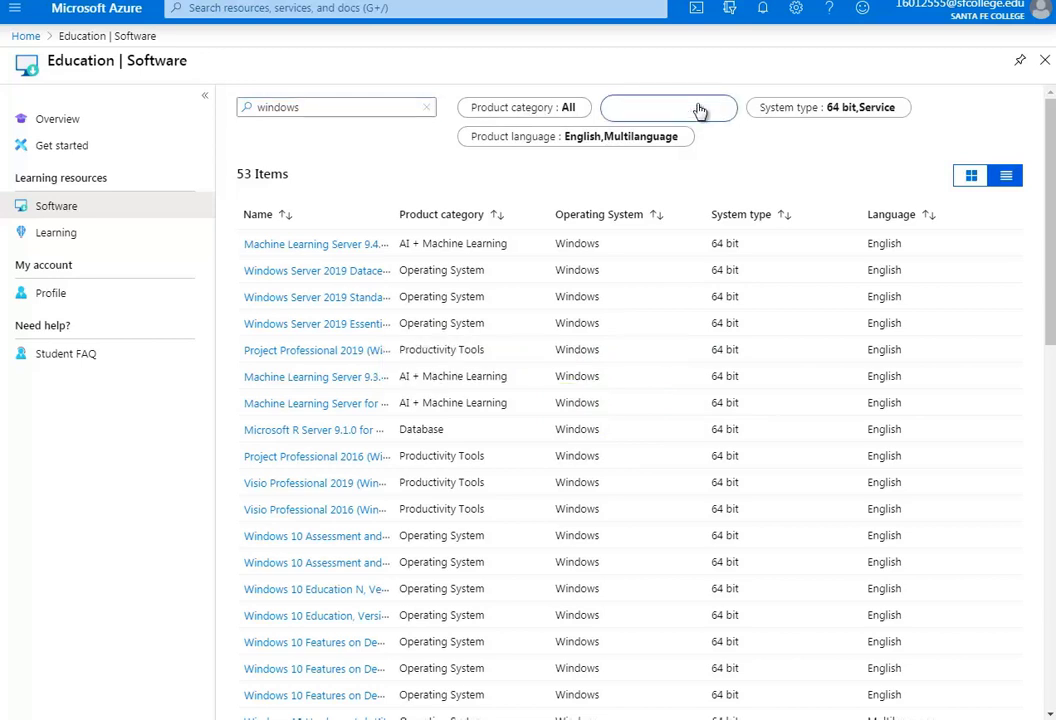
click(721, 112)
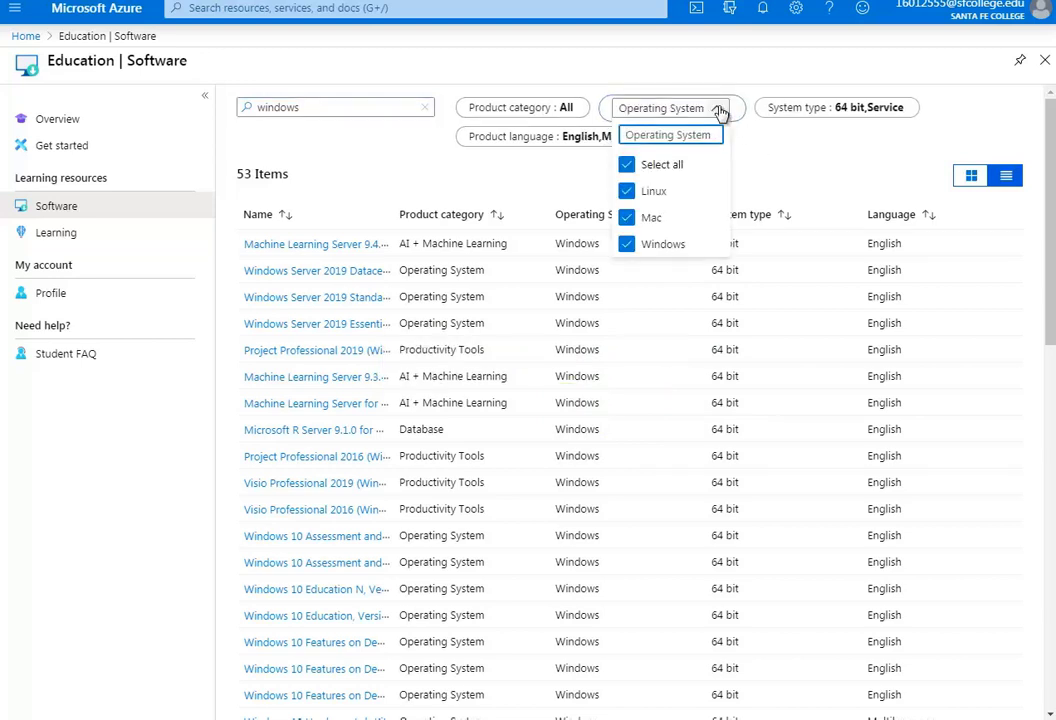
click(630, 216)
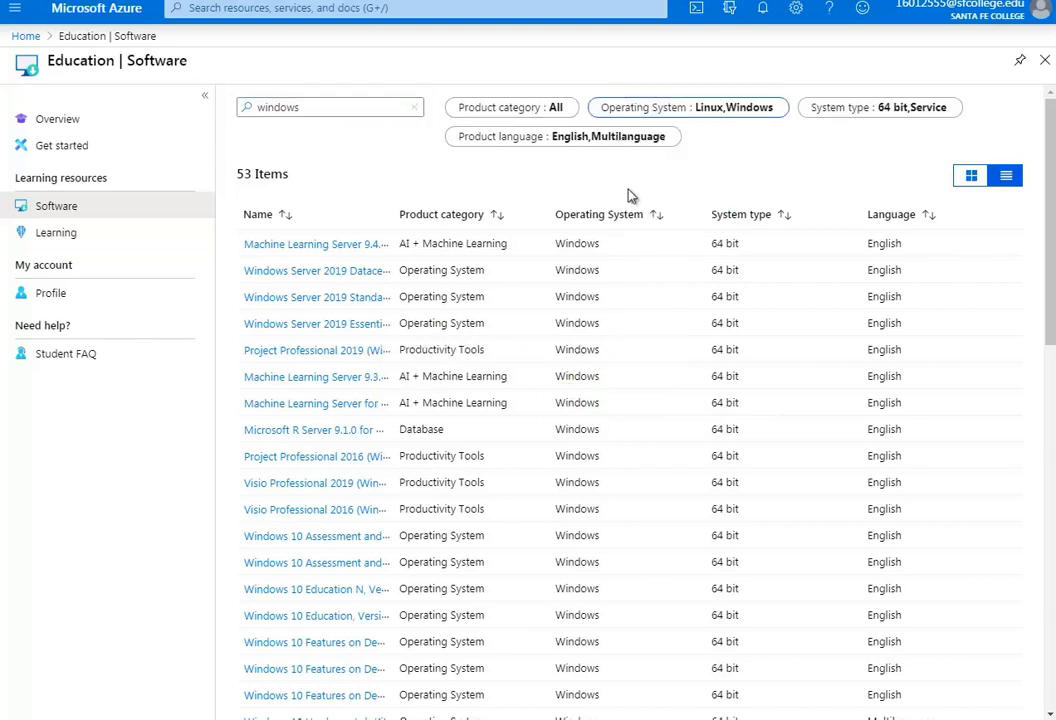
click(725, 112)
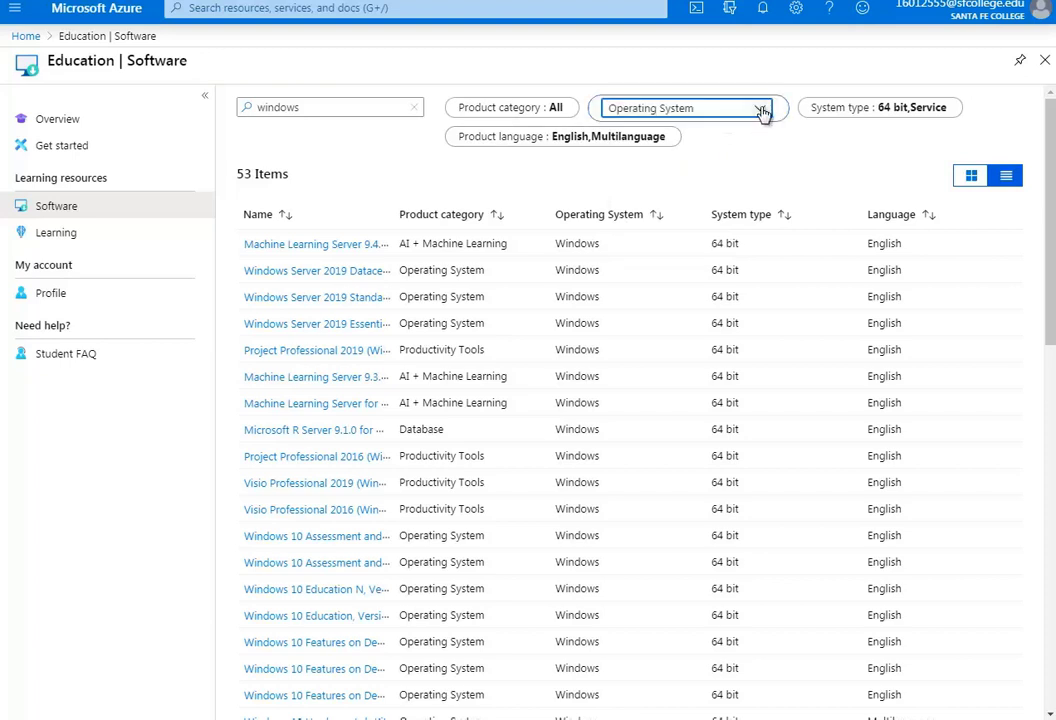
click(762, 112)
click(618, 193)
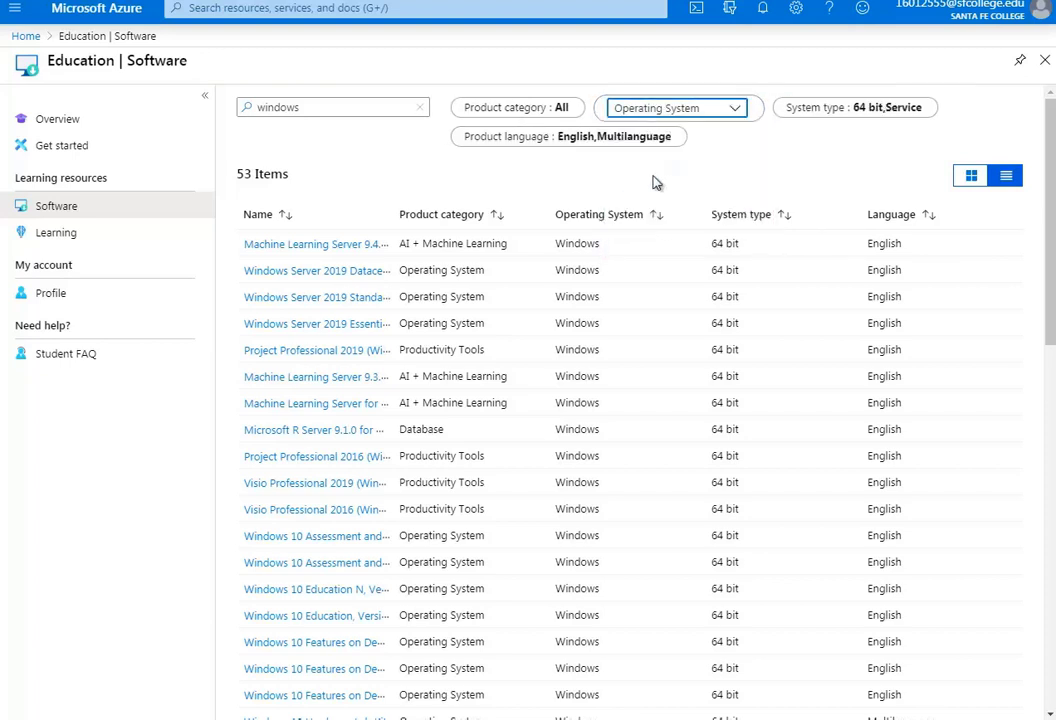
click(736, 111)
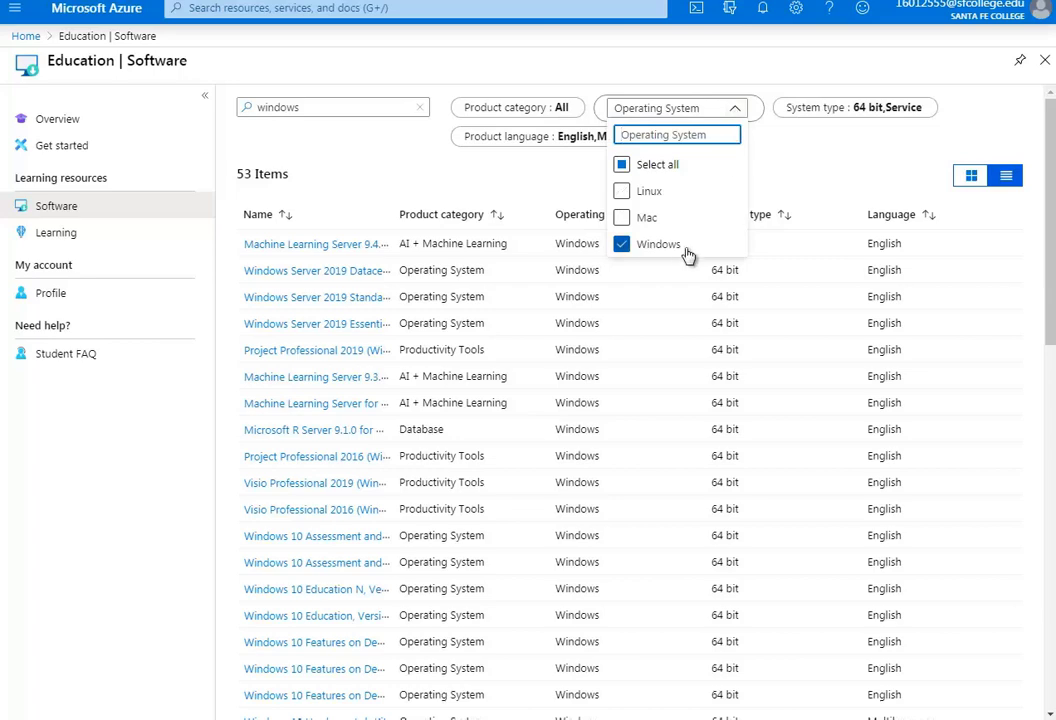
click(652, 166)
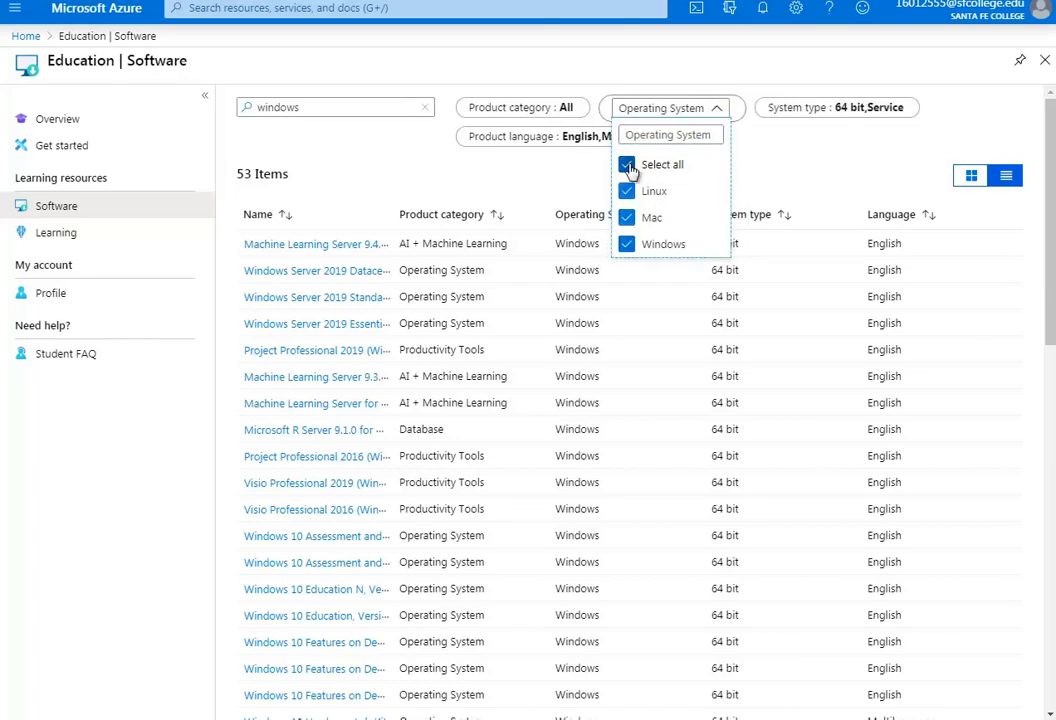
click(630, 166)
click(716, 112)
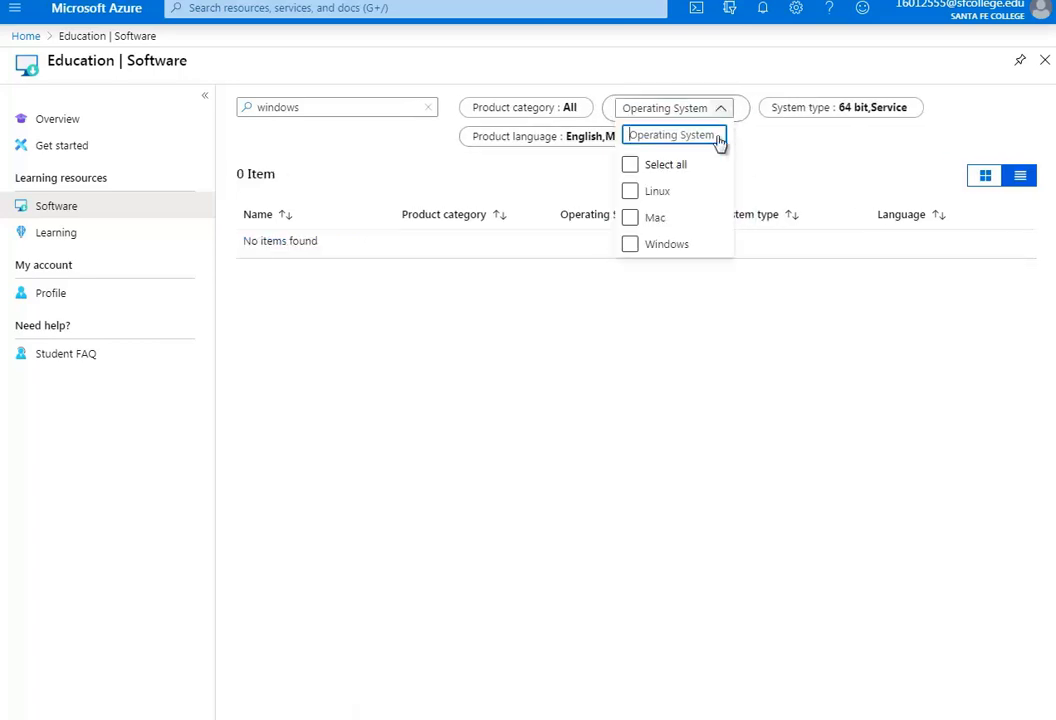
click(630, 245)
click(789, 162)
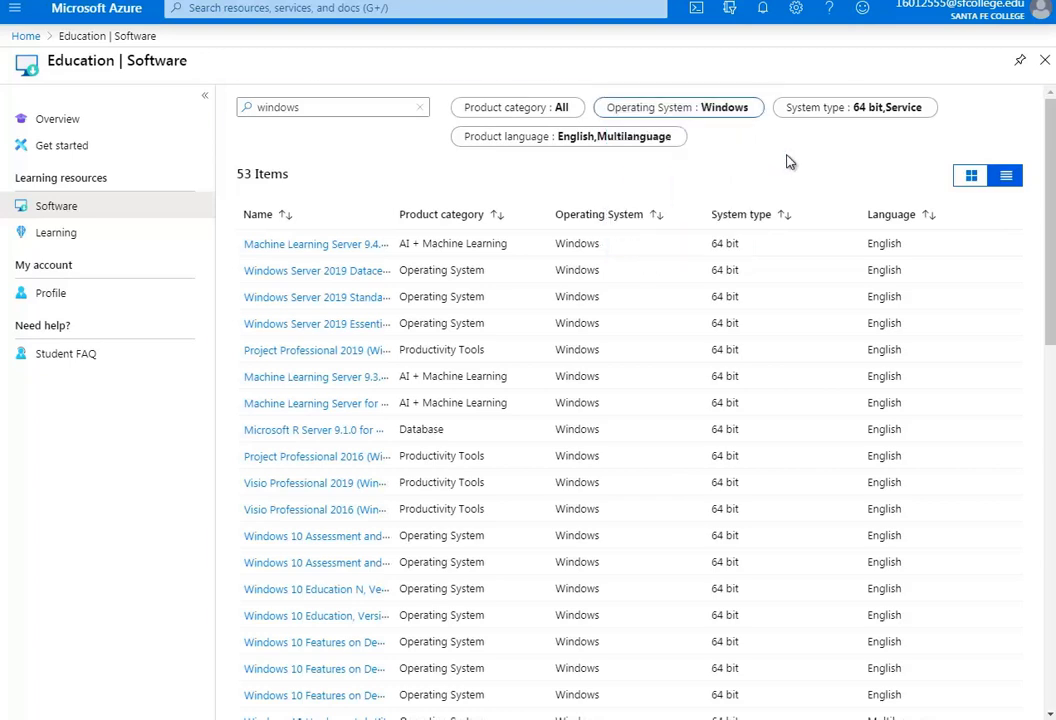
Leave every product category selected in the Product category filter
click(543, 117)
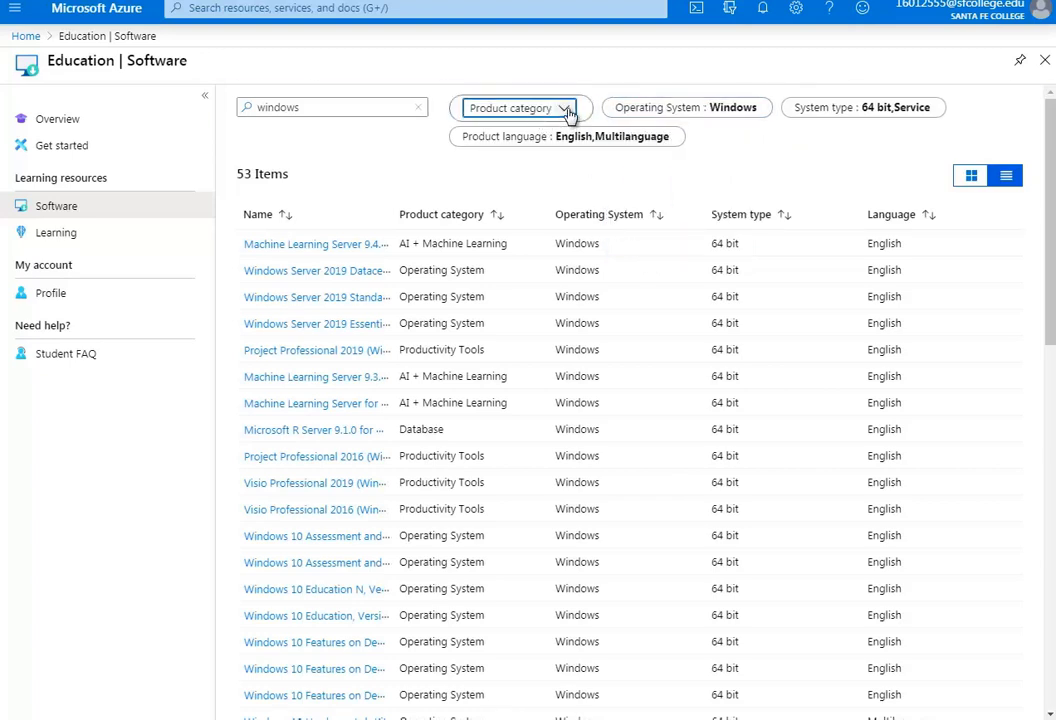
click(566, 110)
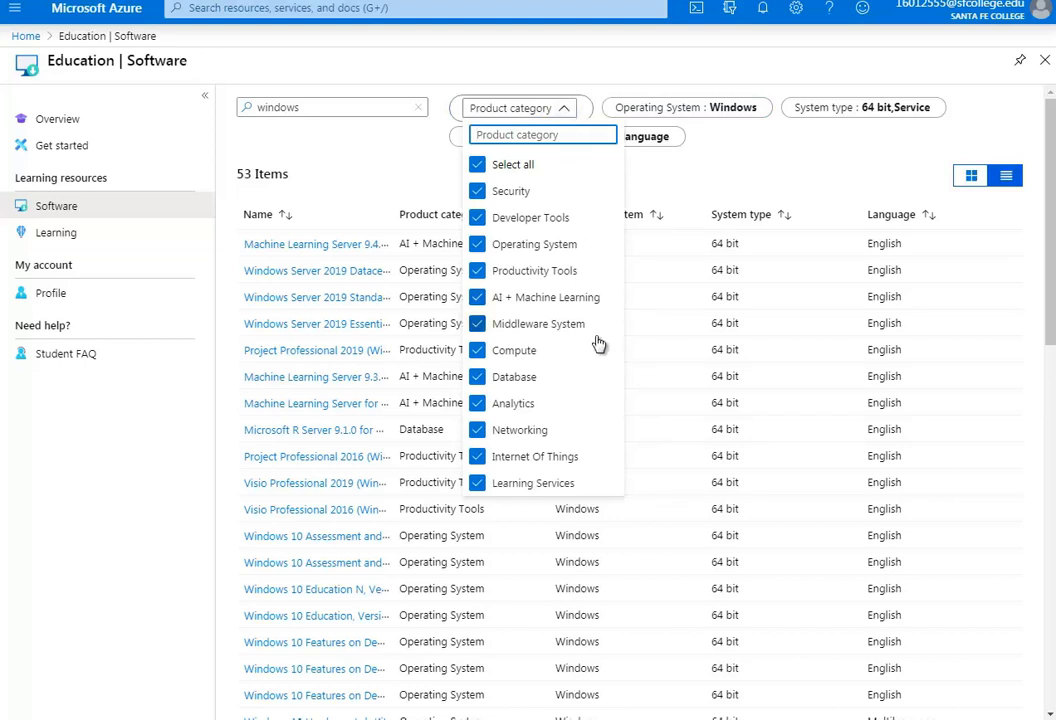
click(667, 183)
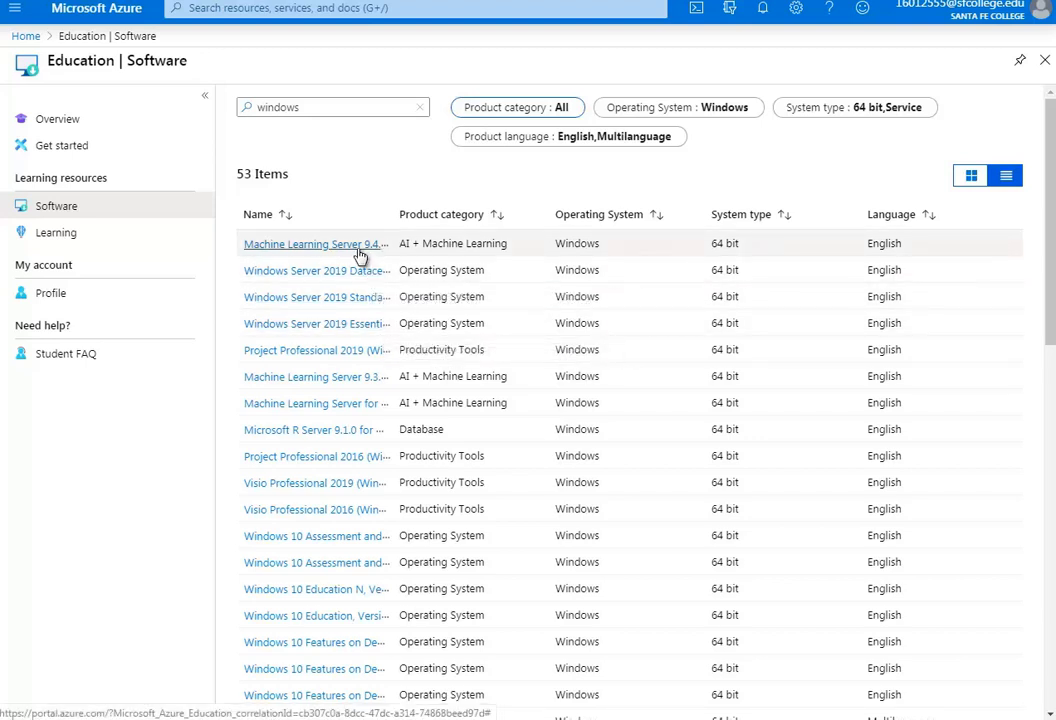
scroll(450, 348, down, 1)
scroll(484, 345, down, 5)
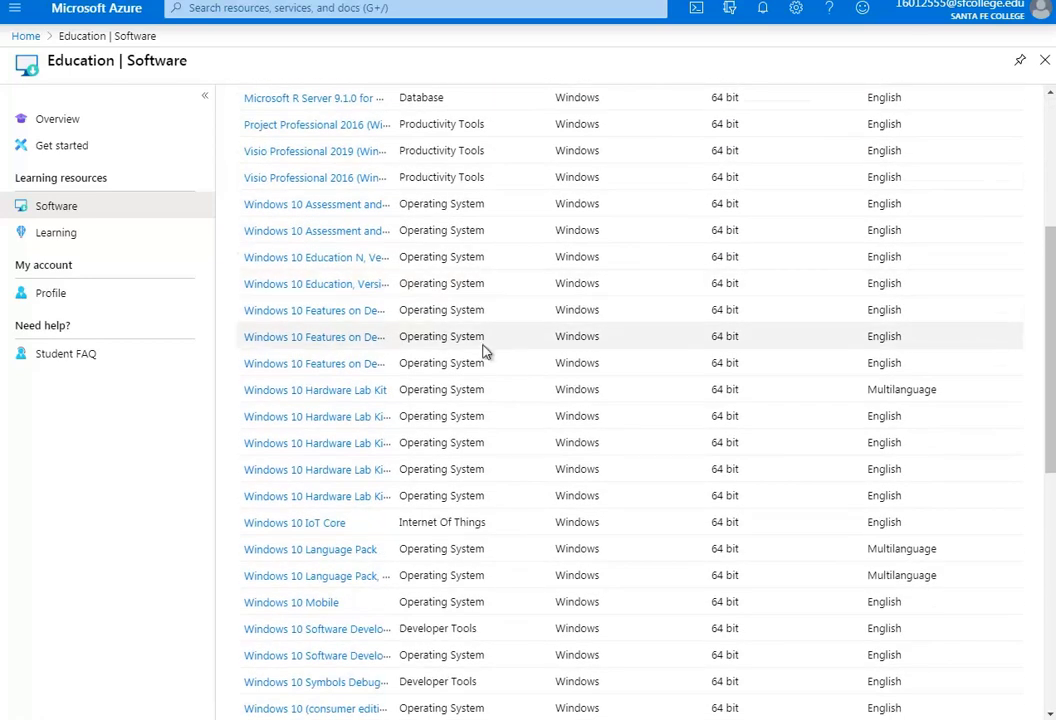
scroll(484, 350, down, 3)
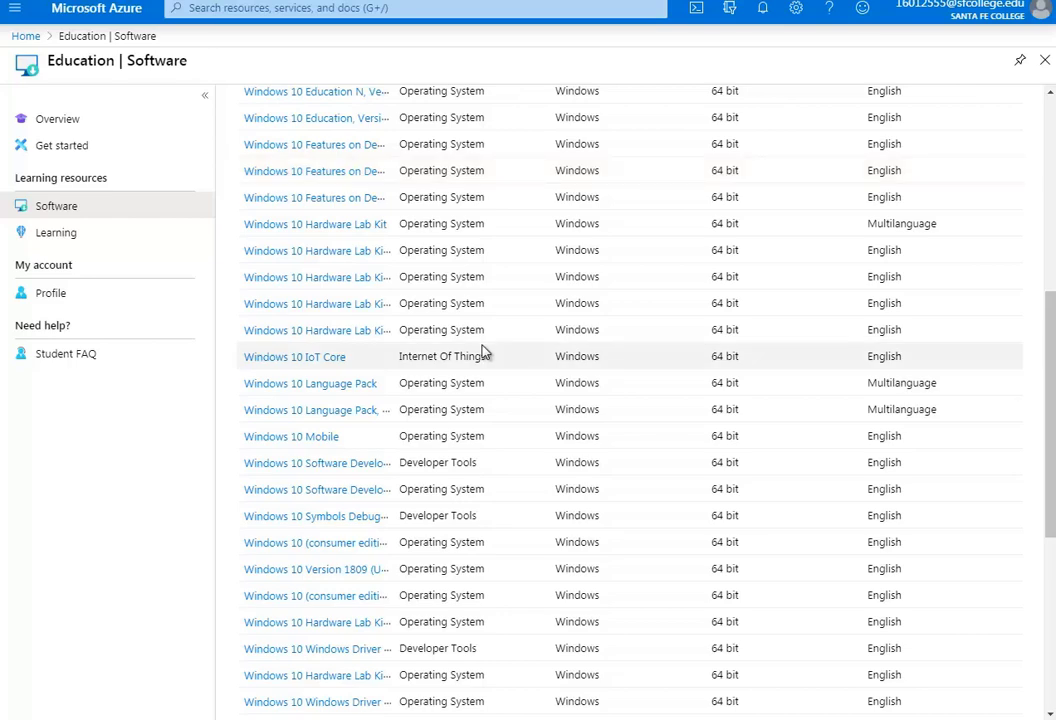
scroll(484, 350, down, 3)
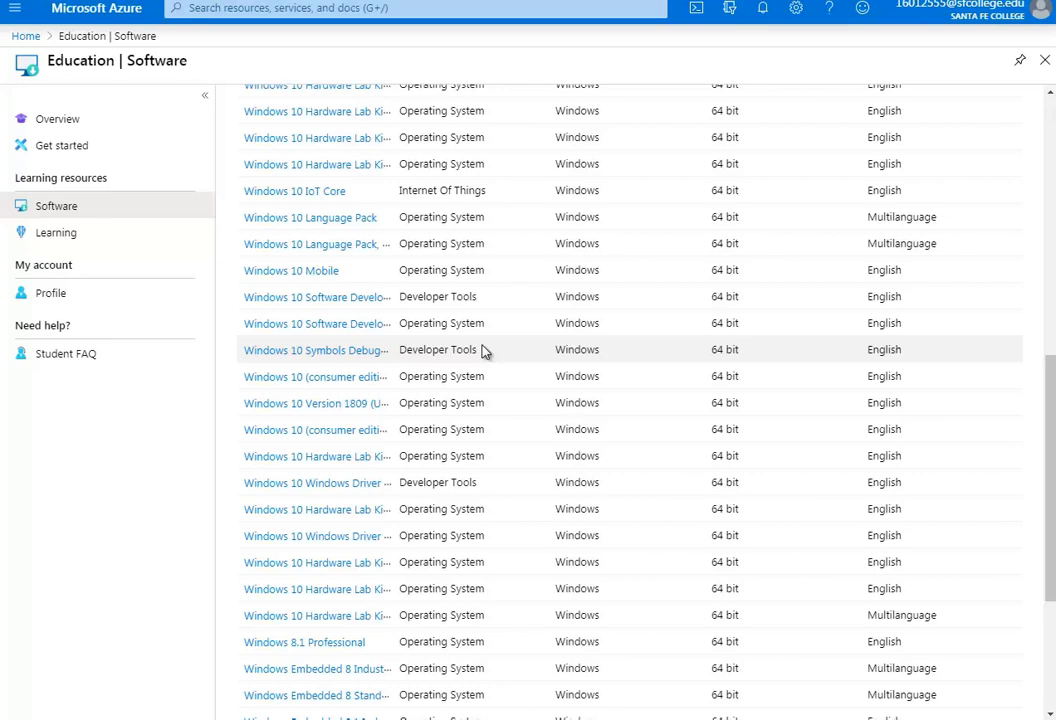
scroll(484, 350, up, 2)
scroll(484, 350, up, 1)
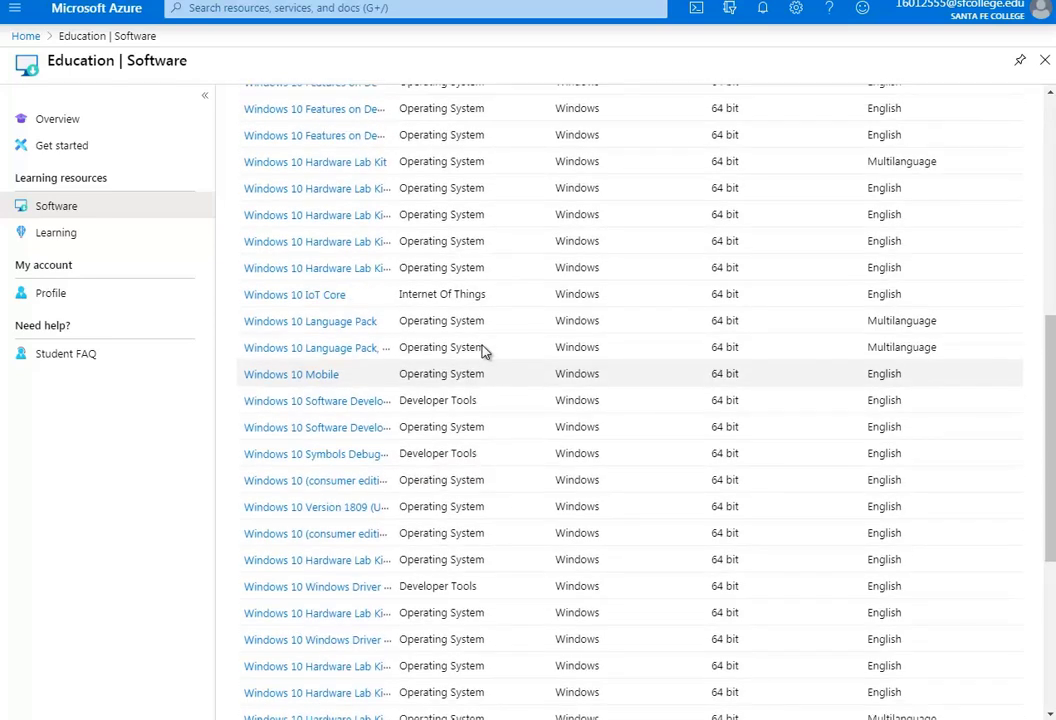
scroll(484, 350, up, 3)
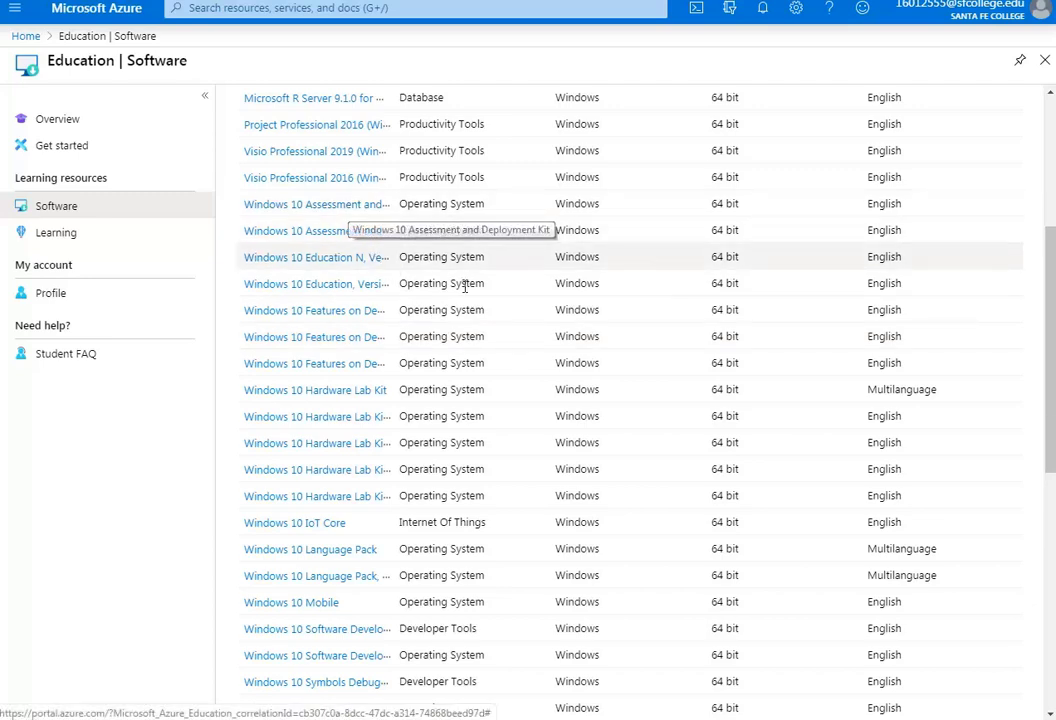
scroll(472, 290, down, 9)
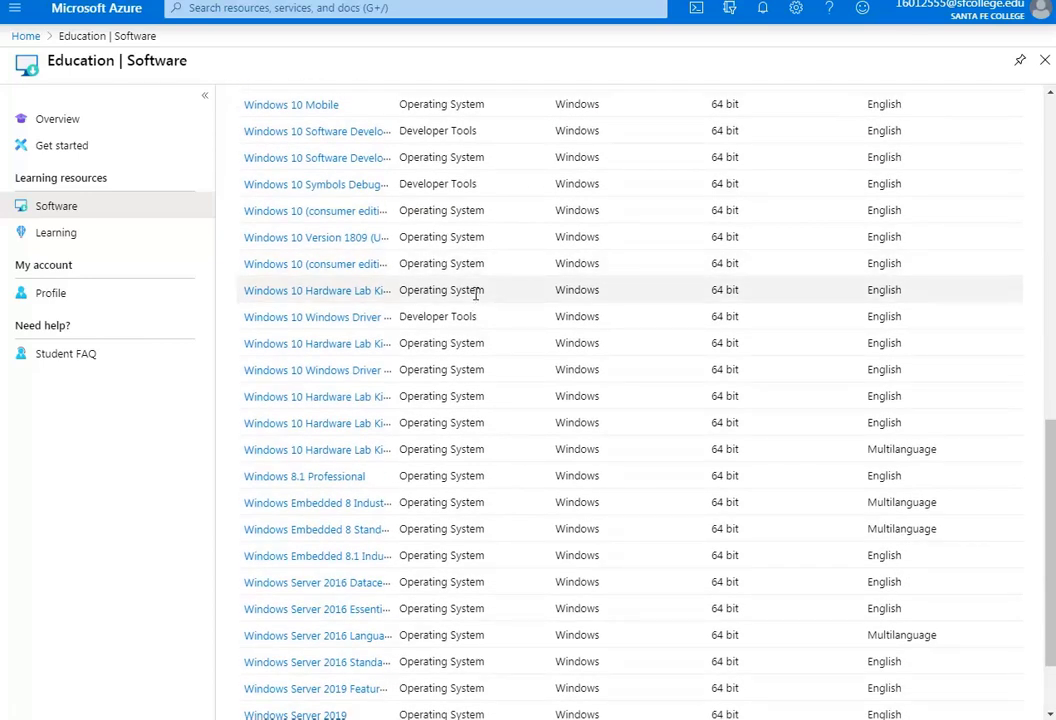
scroll(476, 292, down, 2)
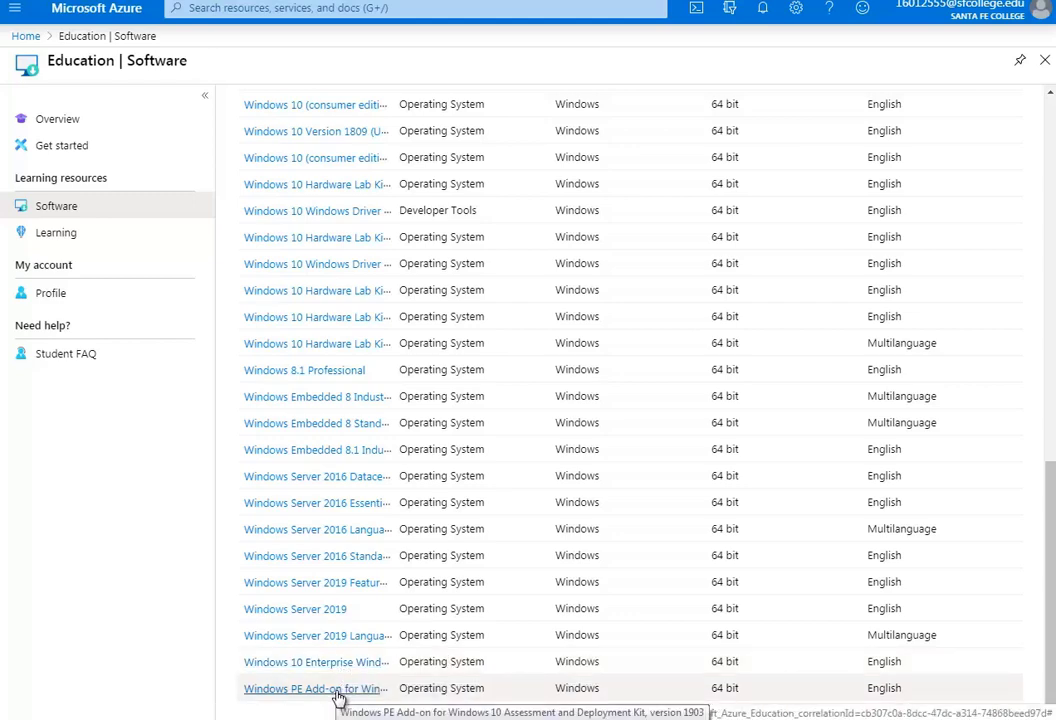
scroll(420, 490, up, 15)
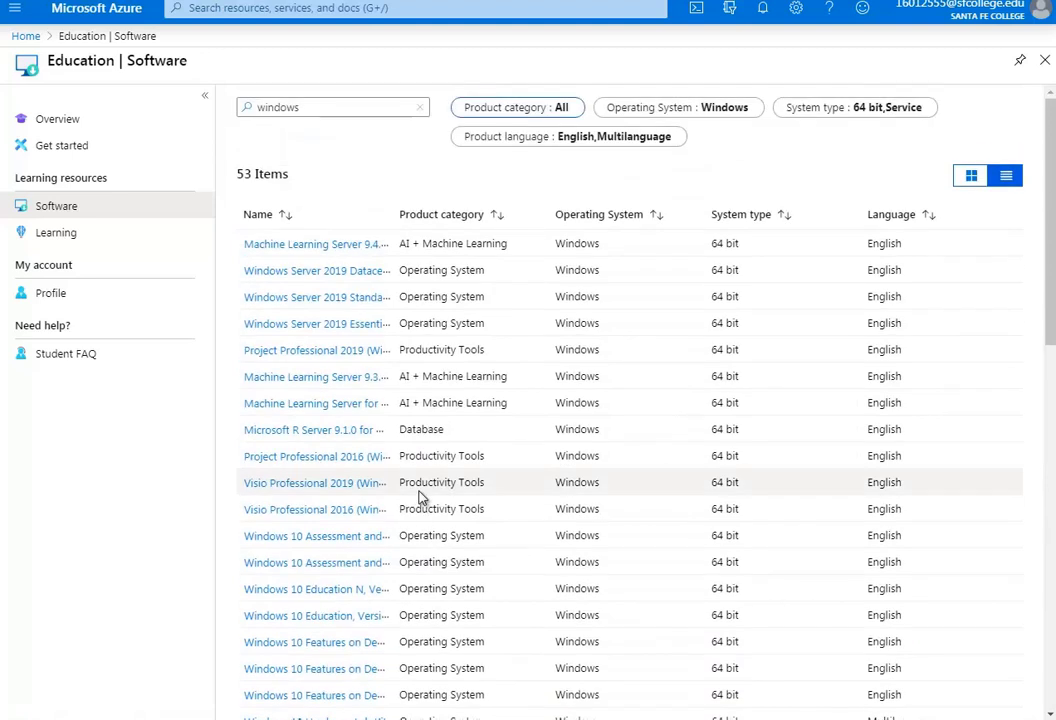
Open the Windows Server 2019 Datacenter (updated Sept 2019) row to see its details and product key
click(357, 272)
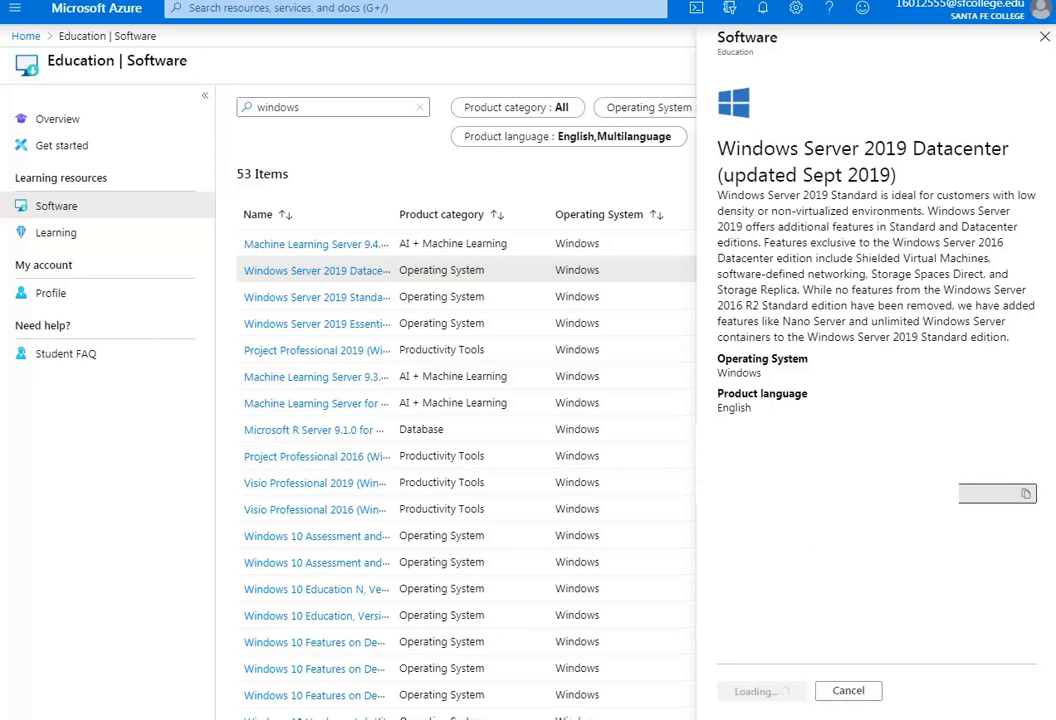
Copy the Windows Server 2019 Datacenter product key and start the 4.9 GB ISO download
click(1026, 494)
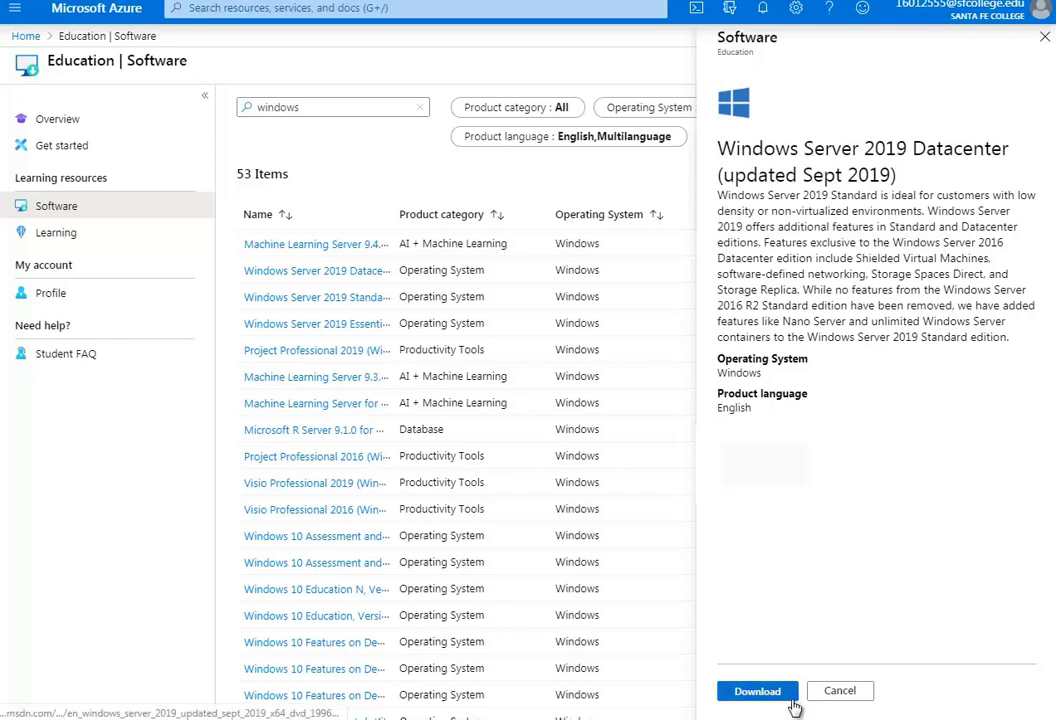
click(757, 691)
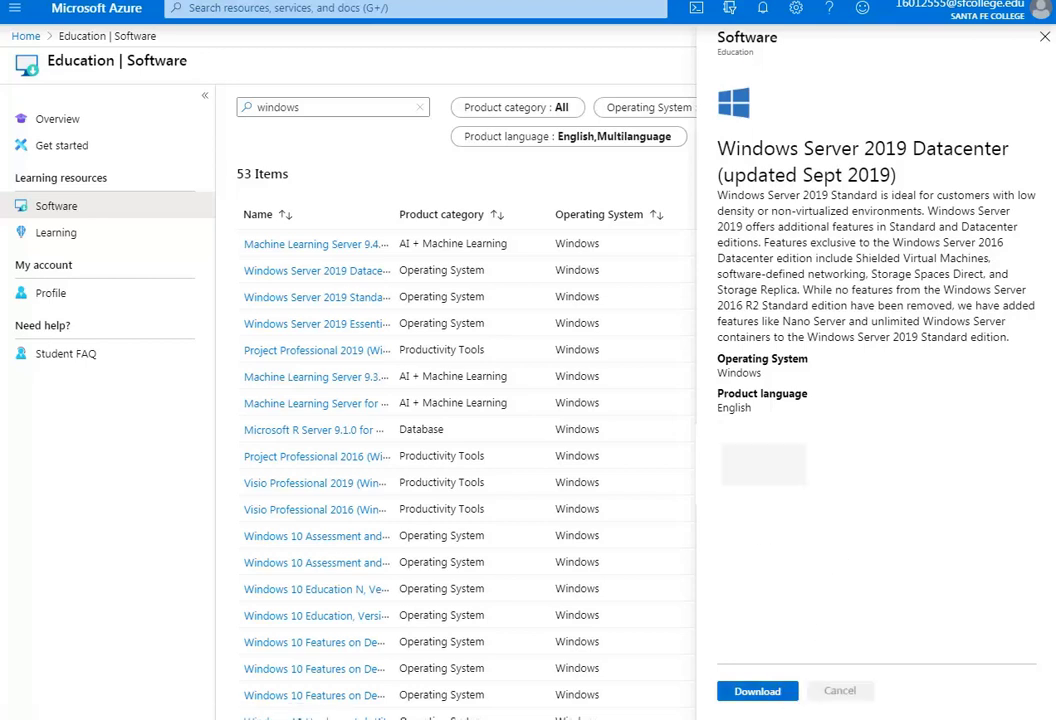
click(917, 556)
click(763, 697)
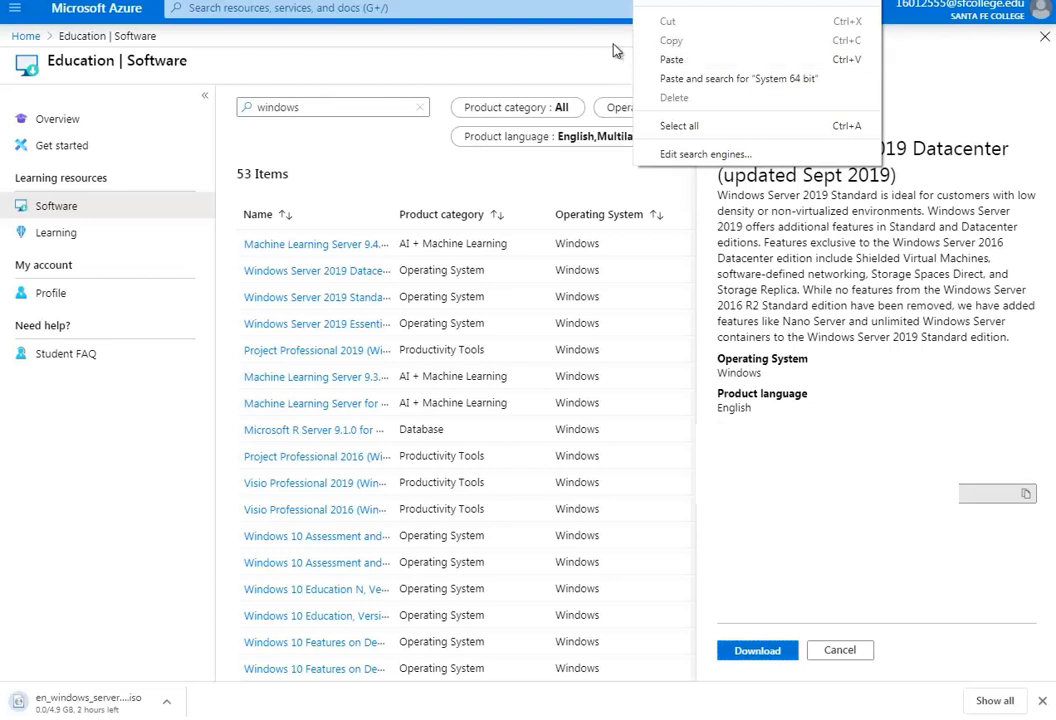
Cancel the Windows Server ISO download and return to the Azure software details page
click(563, 61)
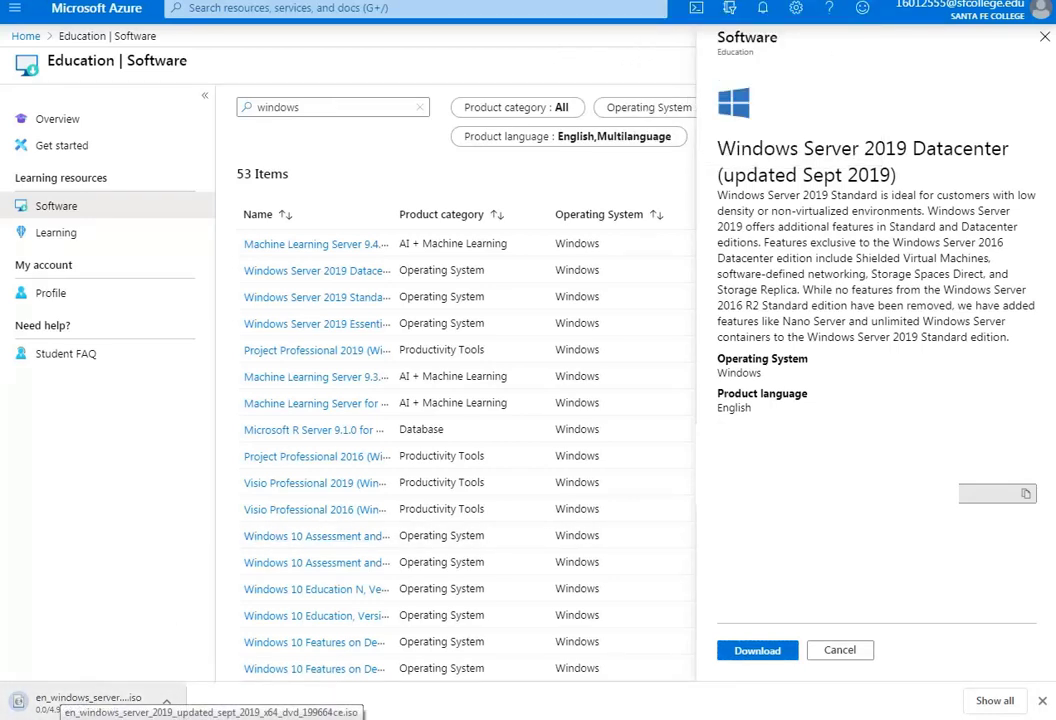
right_click(95, 698)
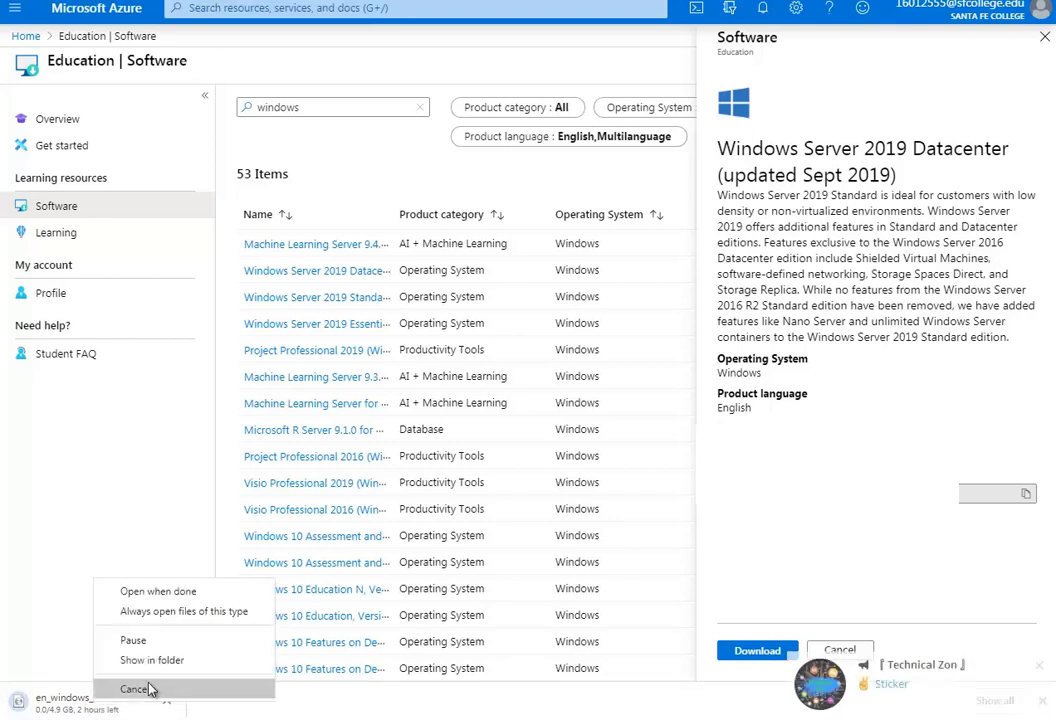
click(140, 689)
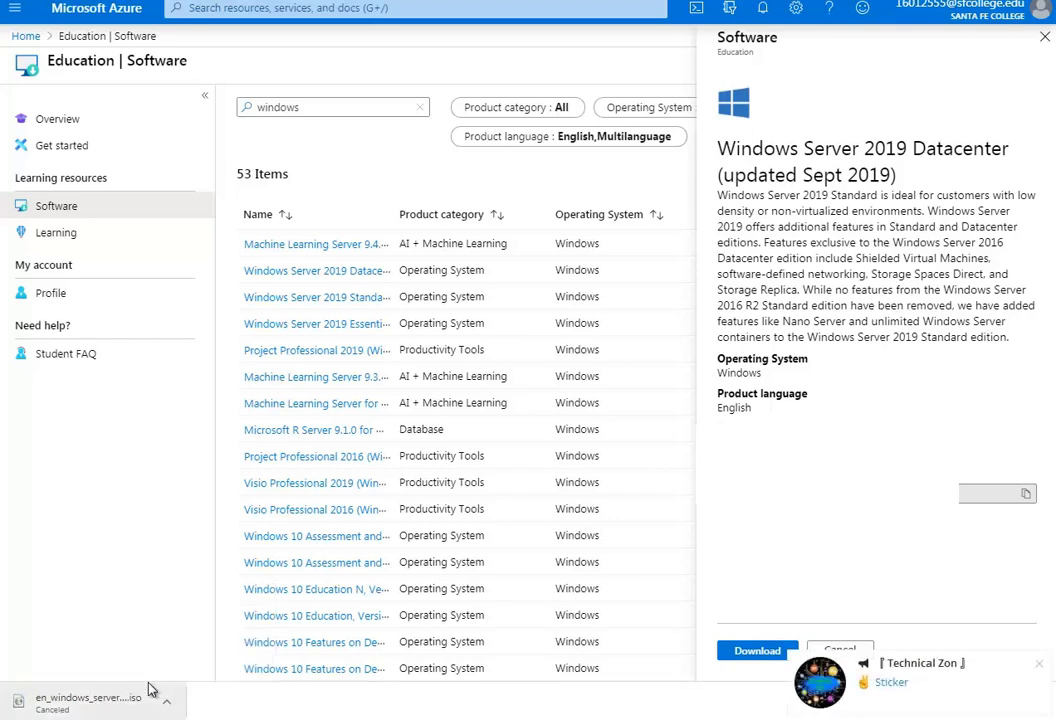
click(1040, 666)
key(ctrl+t)
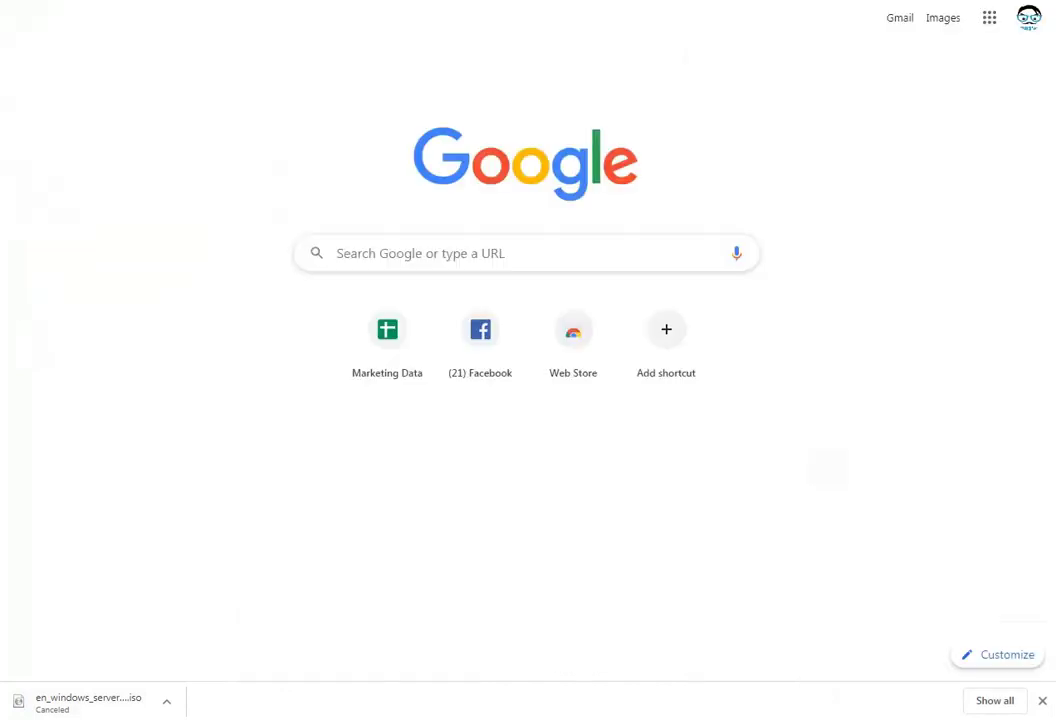
key(ctrl+w)
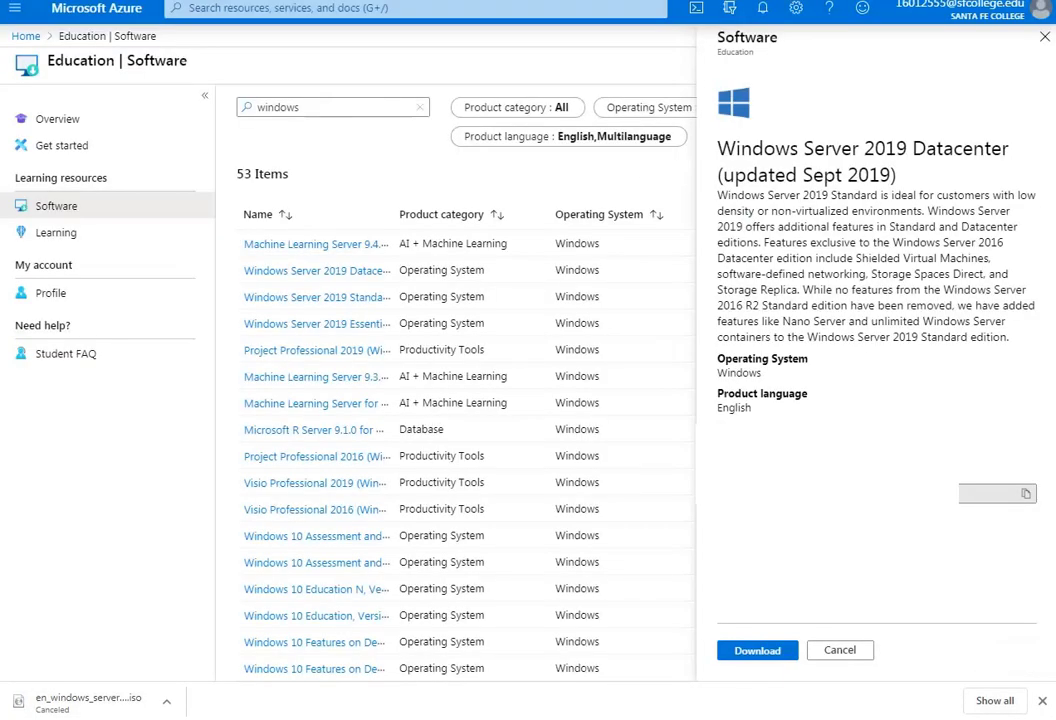
Clear the 'windows' search filter and switch to the Education Hub Overview page
click(419, 107)
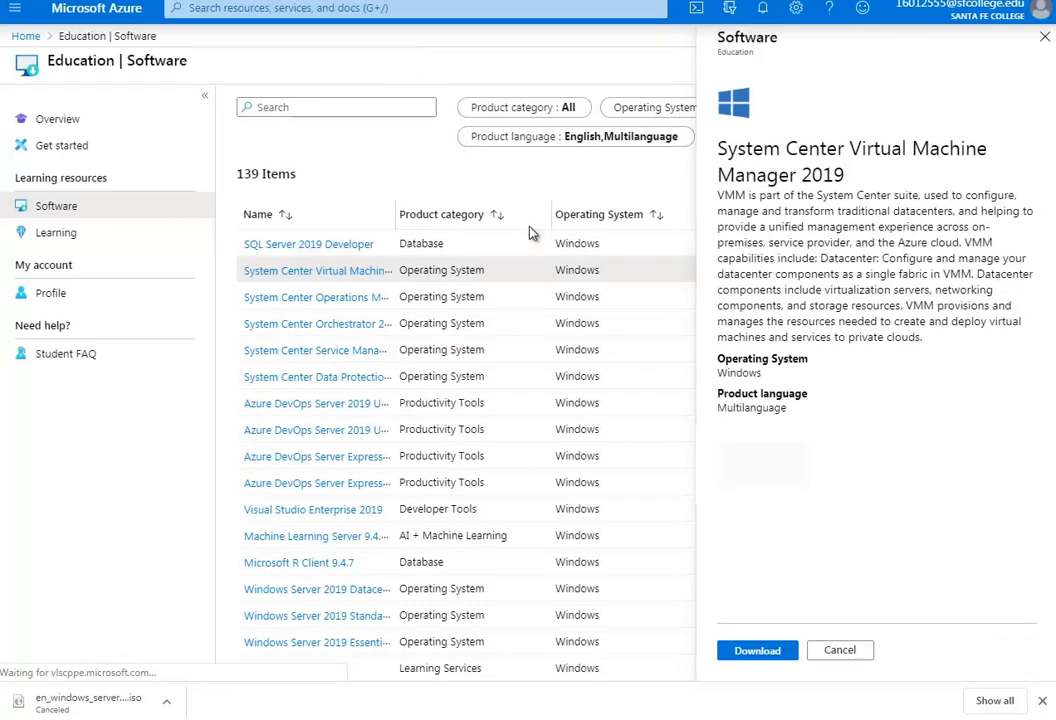
click(62, 120)
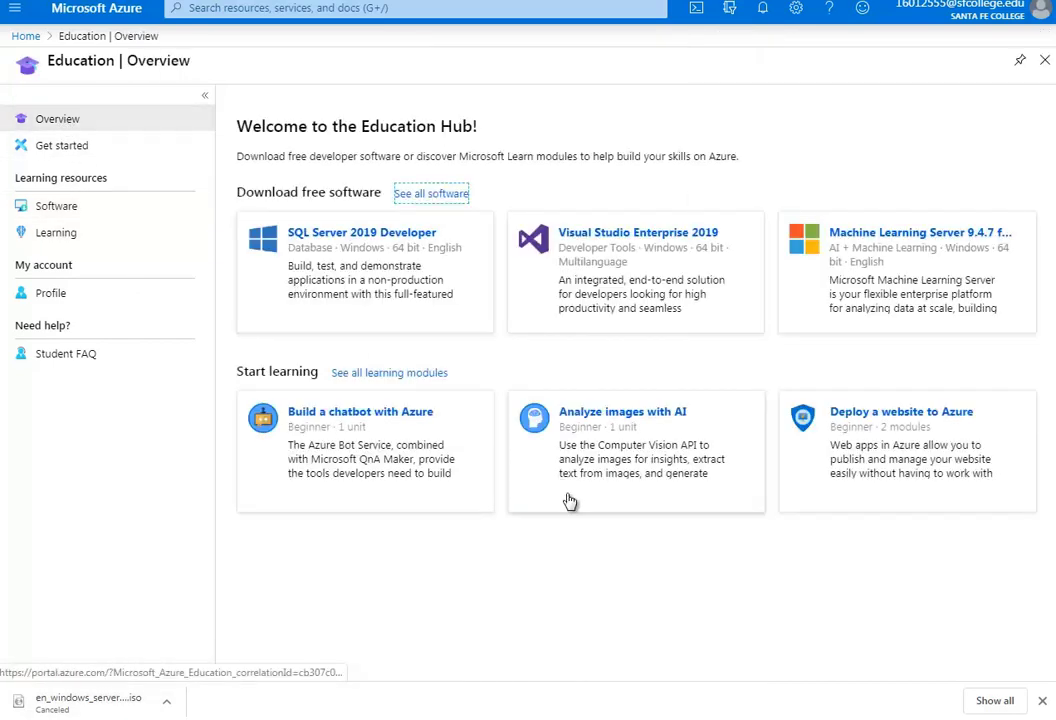
click(70, 121)
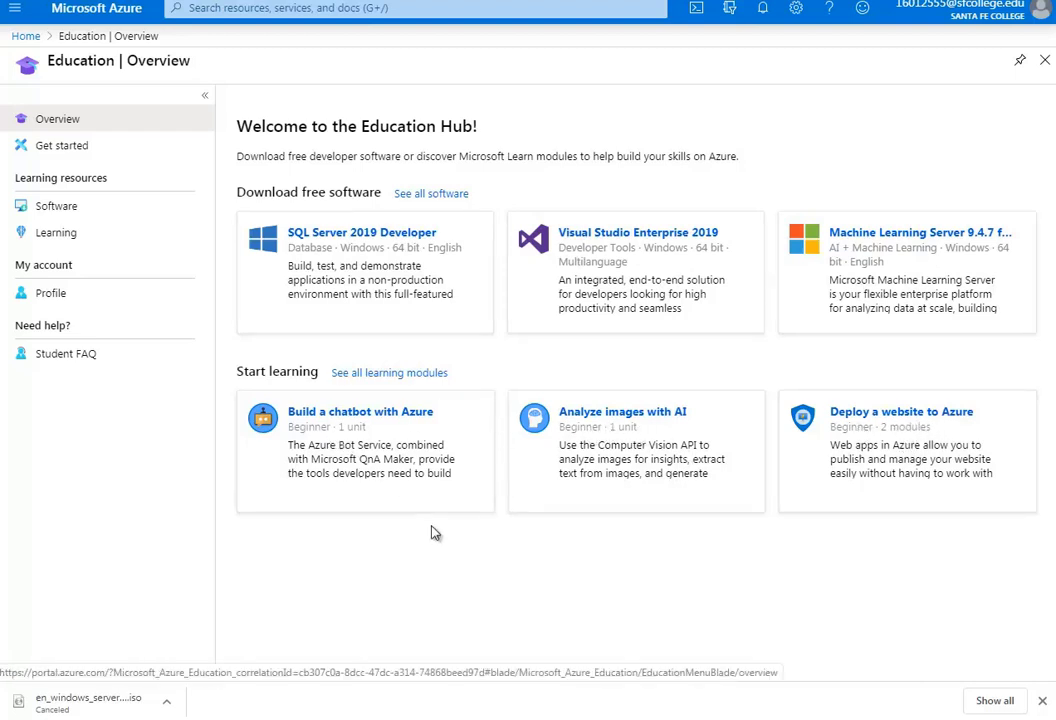
Browse the Learning modules list, then open the Education Get started page
click(94, 234)
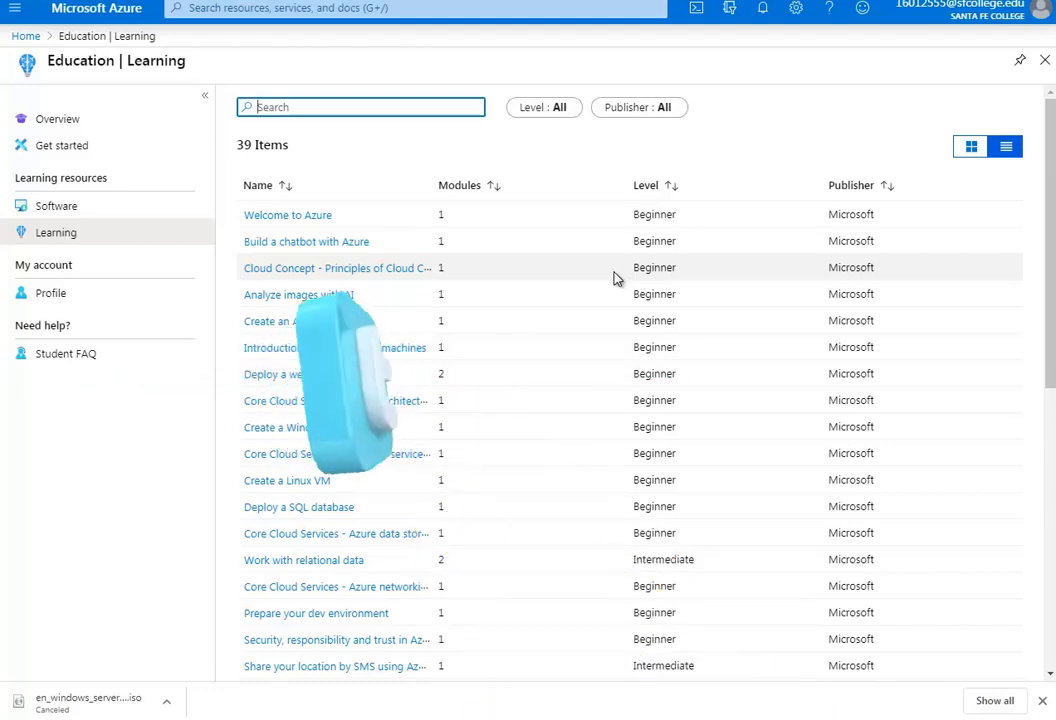
scroll(490, 441, down, 1)
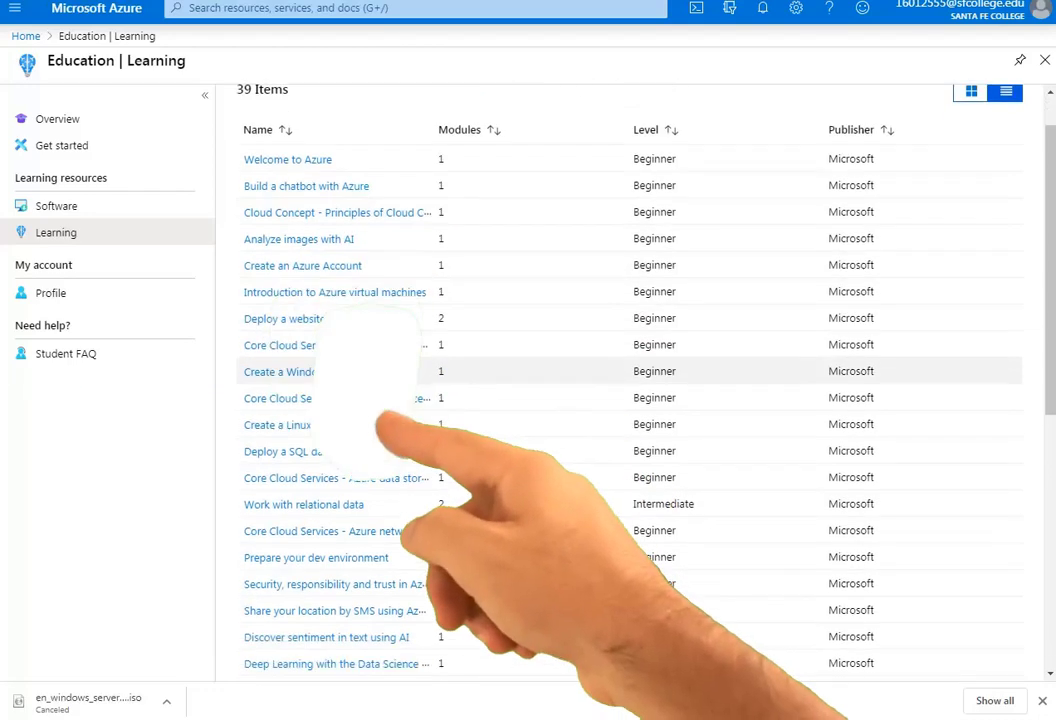
scroll(490, 441, down, 2)
scroll(490, 444, down, 1)
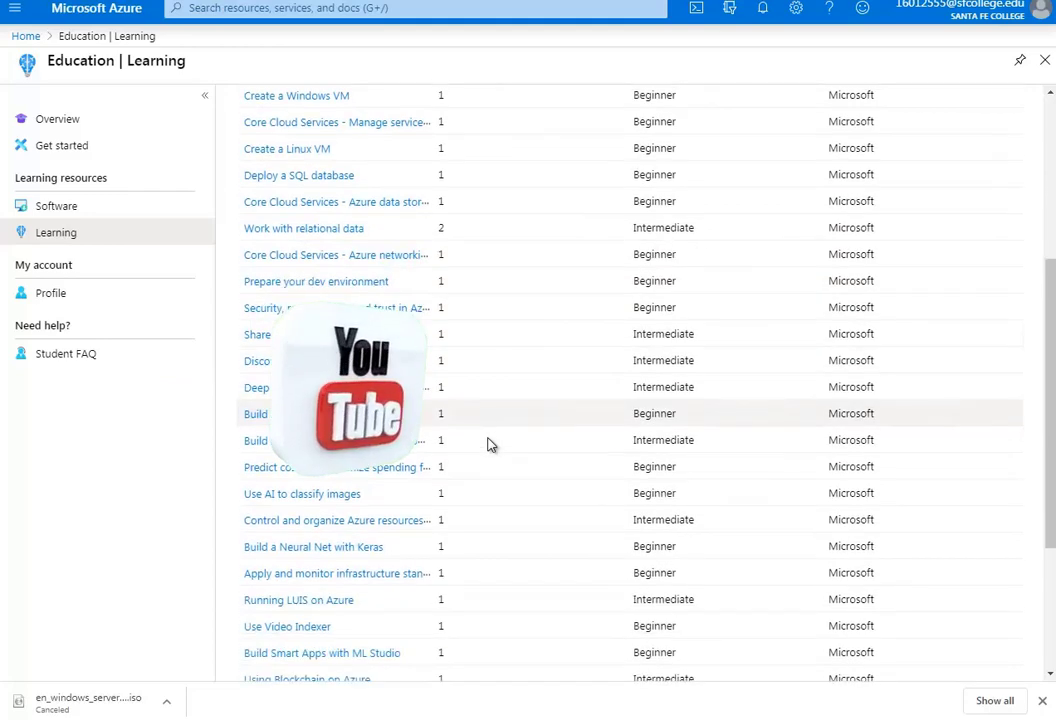
scroll(490, 444, down, 3)
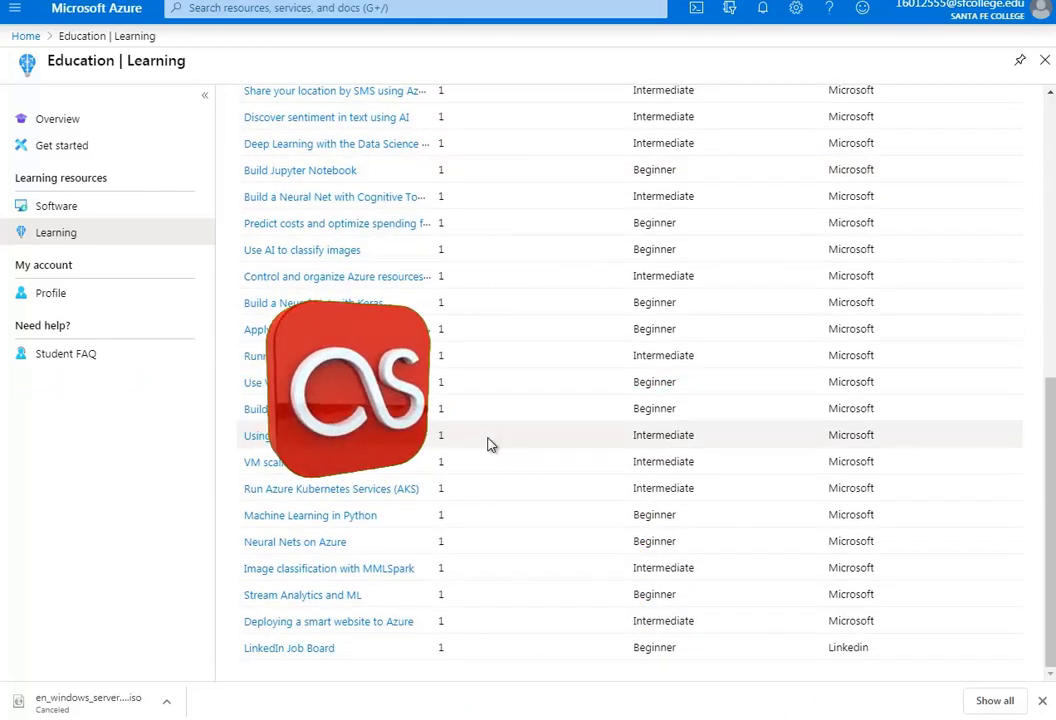
click(75, 126)
click(78, 145)
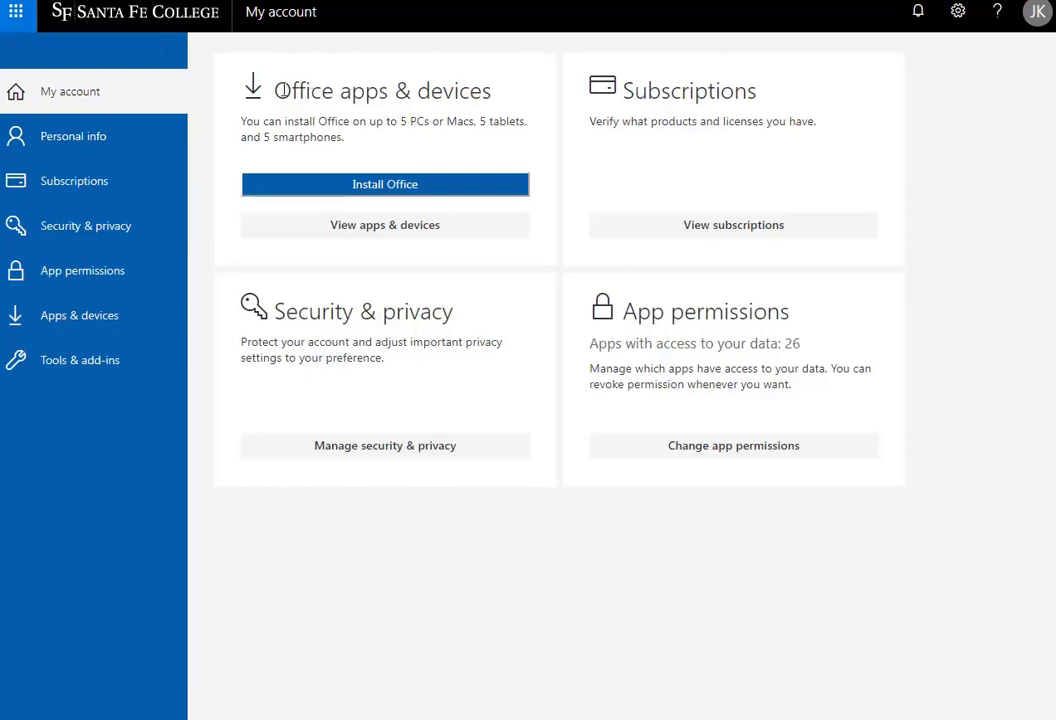
Highlight the Office apps & devices text on installing on PCs, tablets and 5 smartphones
drag(282, 91, 519, 107)
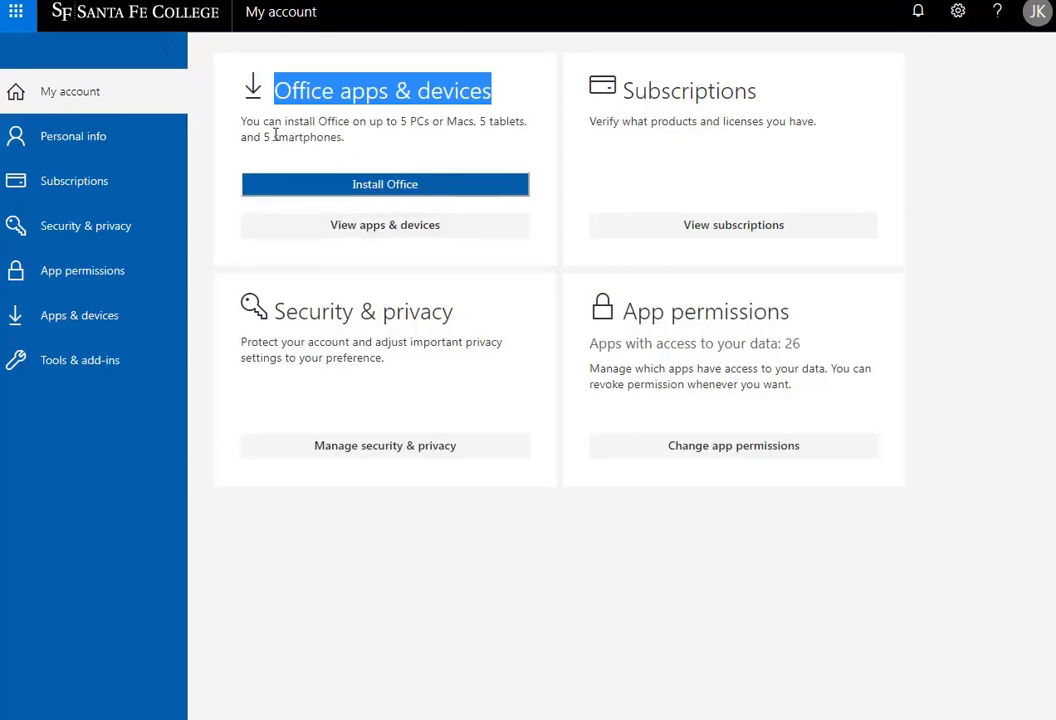
drag(387, 121, 522, 122)
click(450, 137)
click(328, 148)
drag(258, 140, 343, 140)
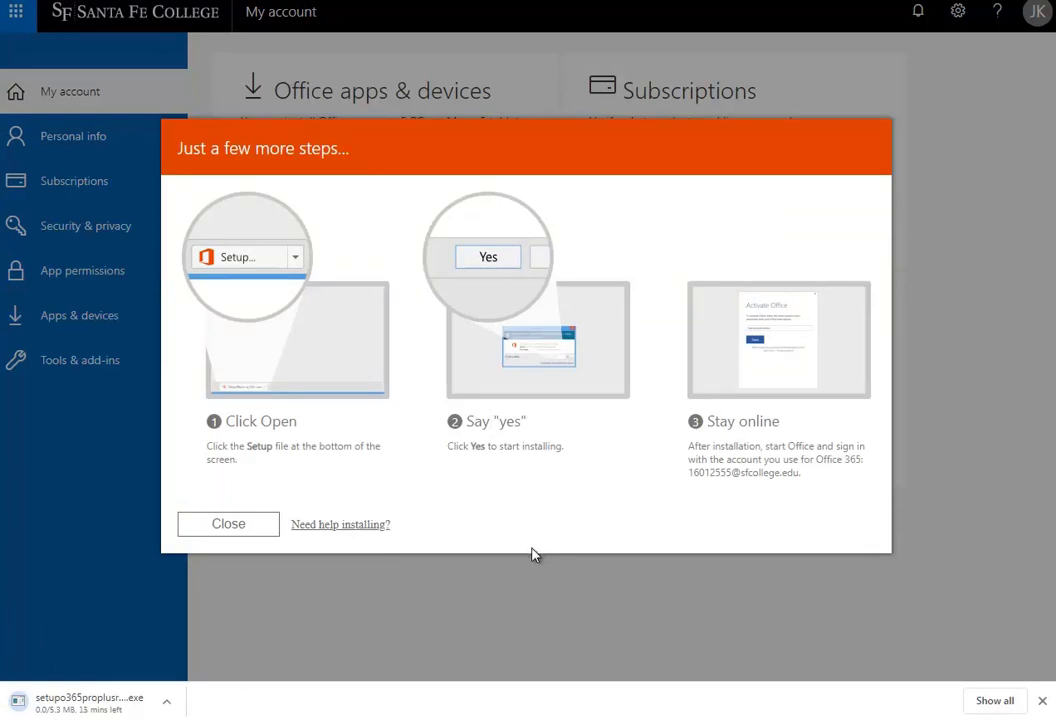
double_click(256, 446)
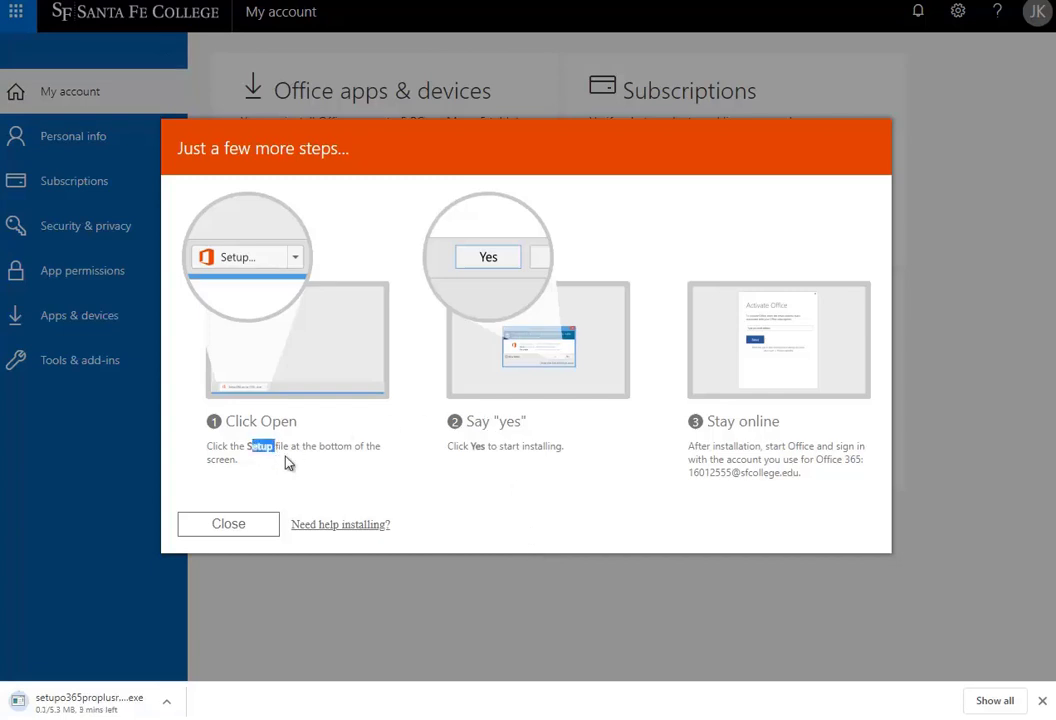
click(421, 485)
double_click(477, 446)
click(634, 478)
drag(710, 423, 785, 431)
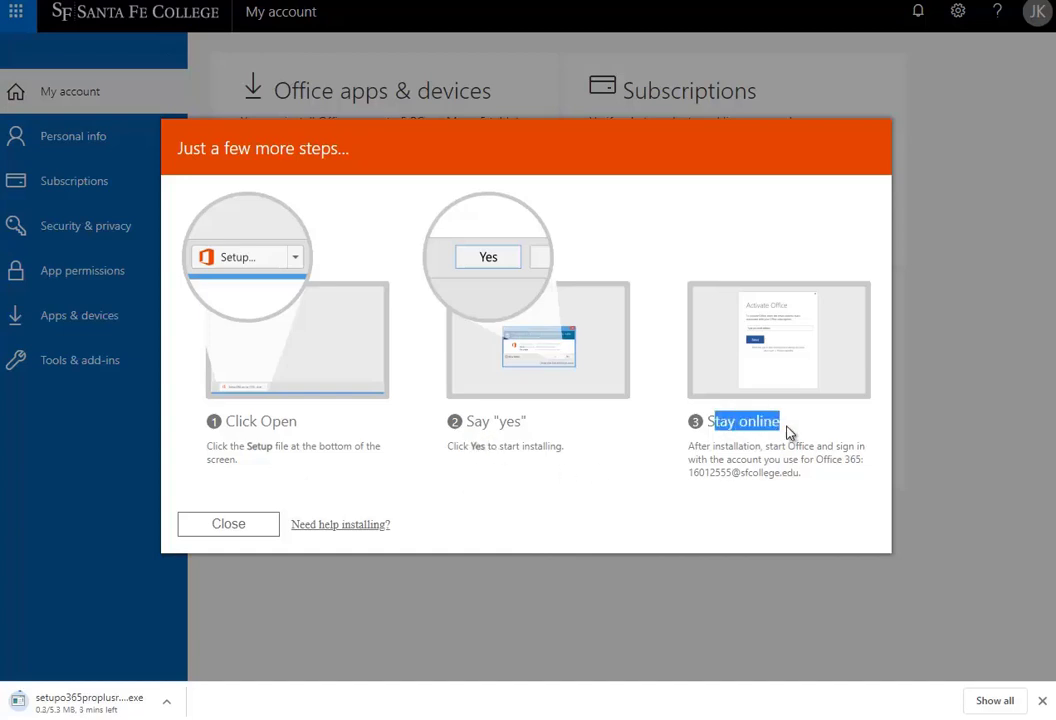
drag(801, 474, 691, 445)
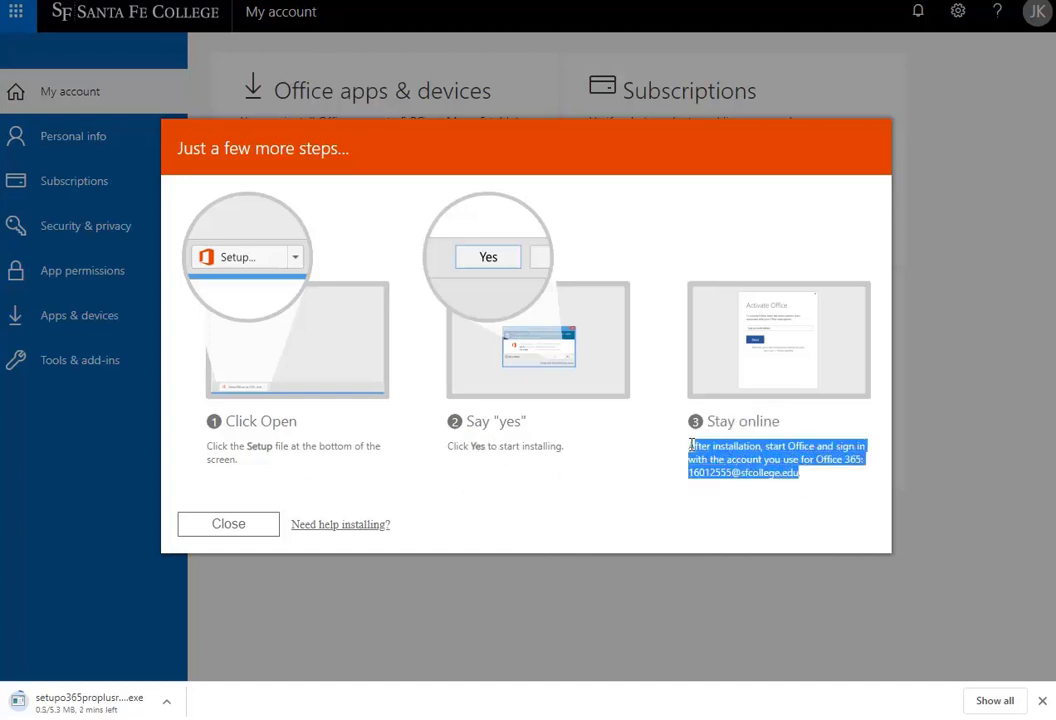
click(724, 494)
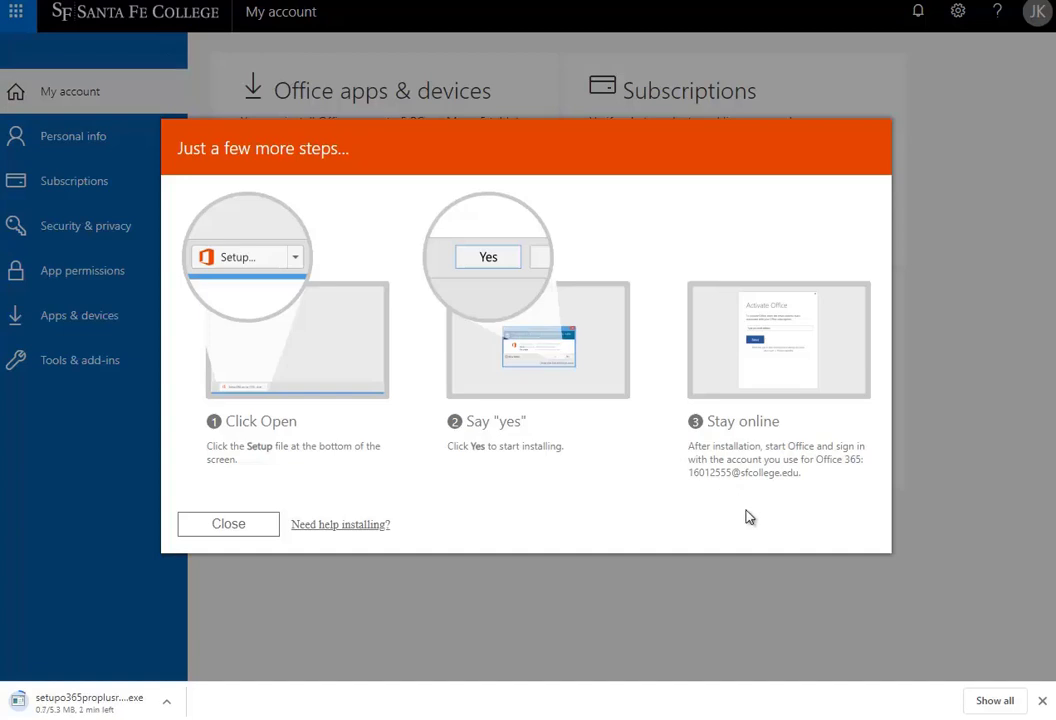
drag(726, 460, 848, 479)
click(703, 468)
drag(689, 446, 813, 474)
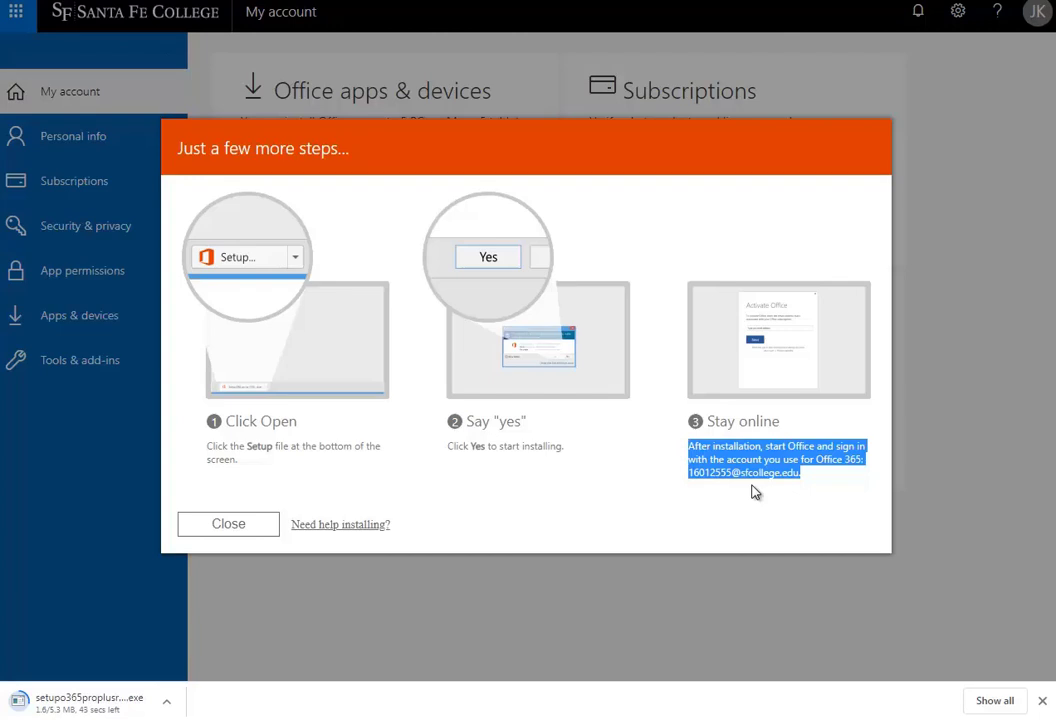
click(752, 508)
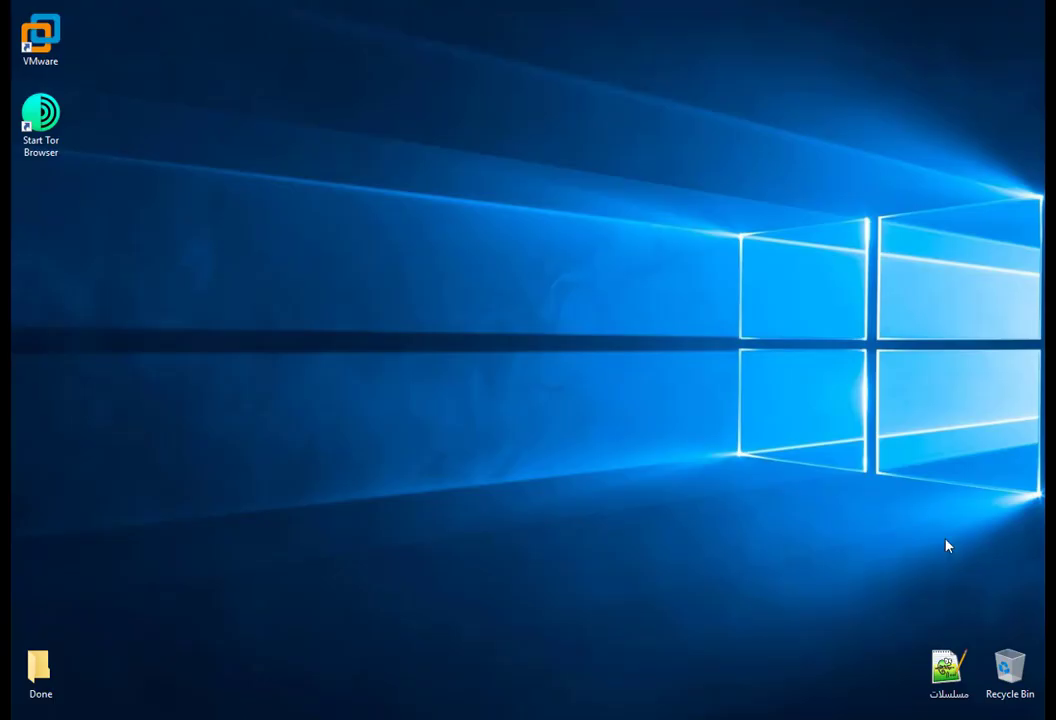
Create a New Rich Text Document on the desktop and open it in Word
right_click(566, 694)
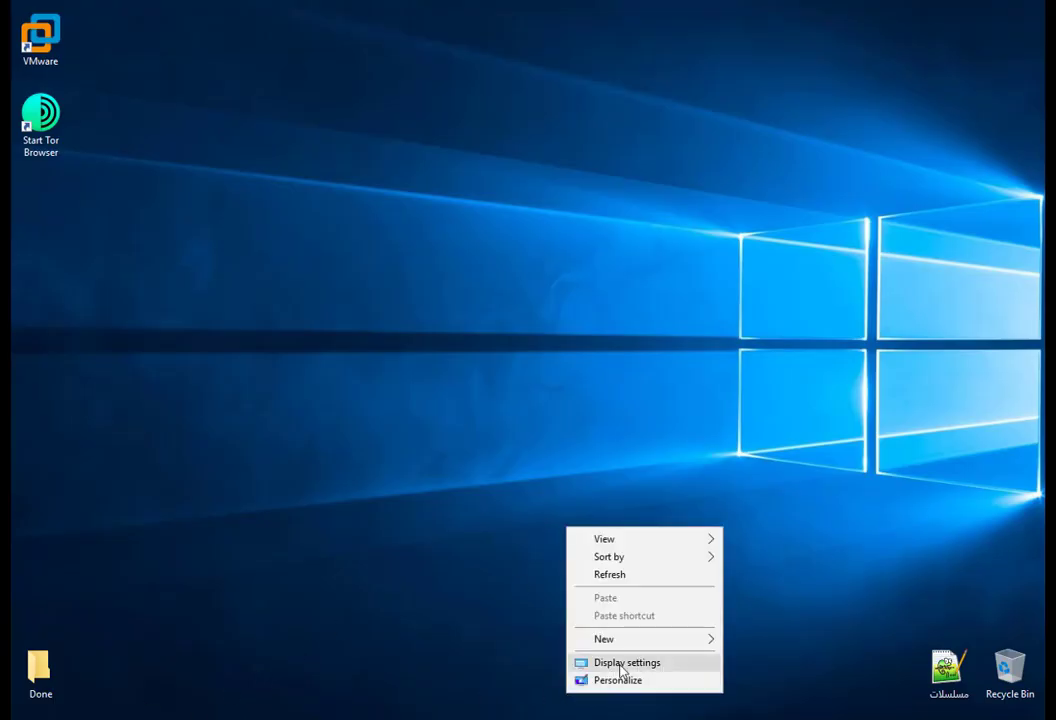
mouse_move(622, 638)
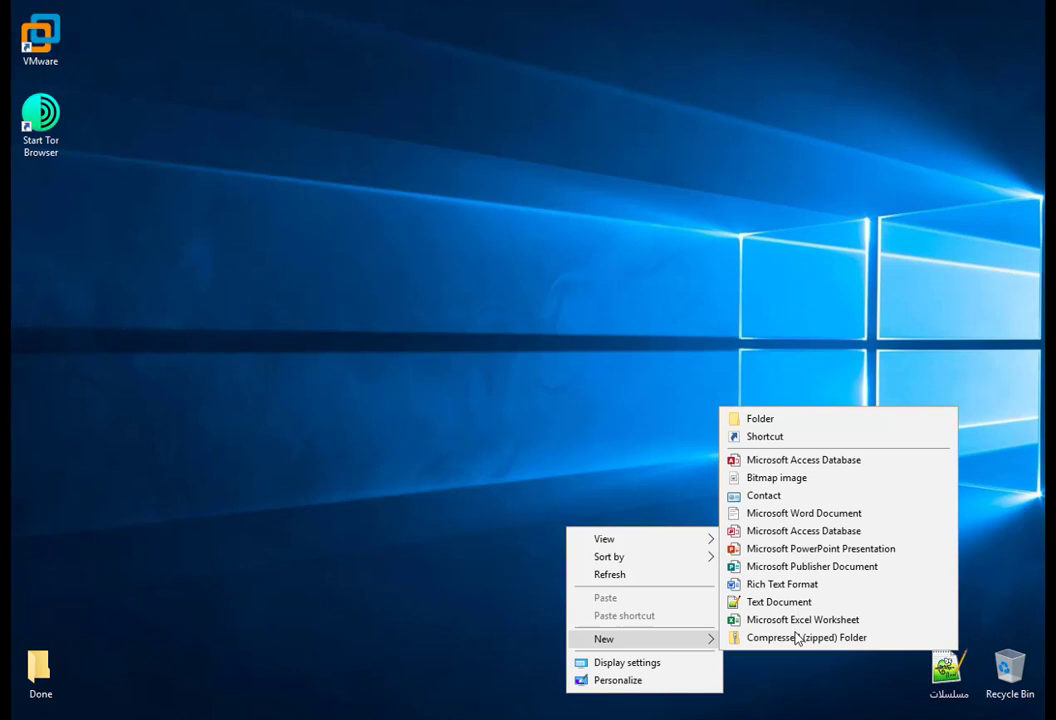
click(778, 585)
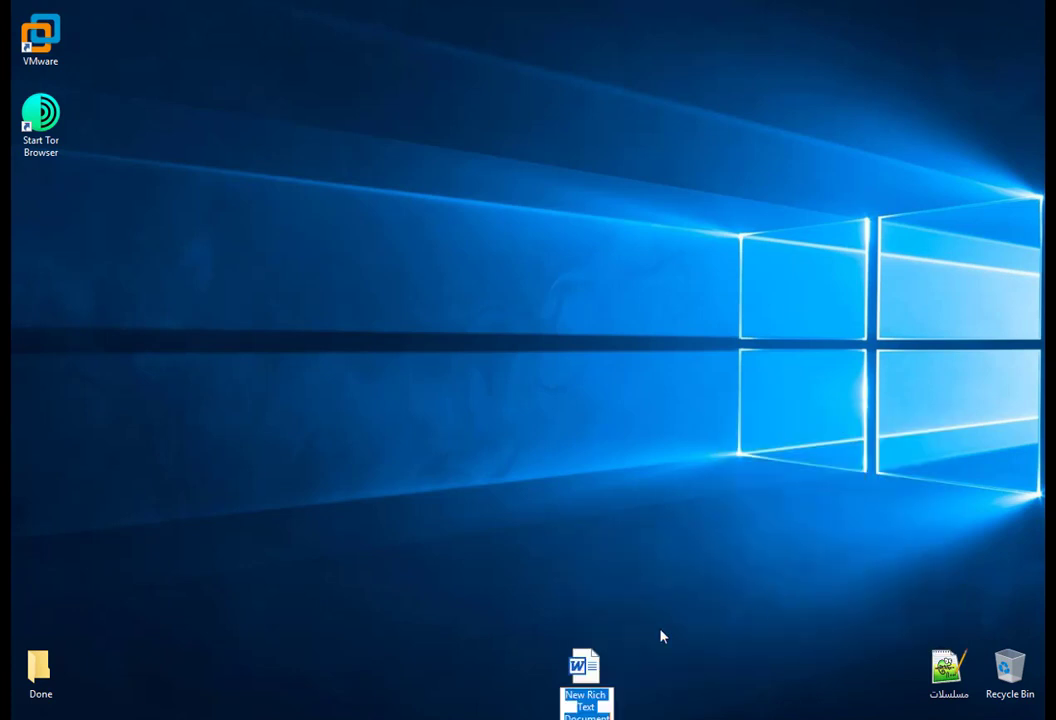
double_click(598, 658)
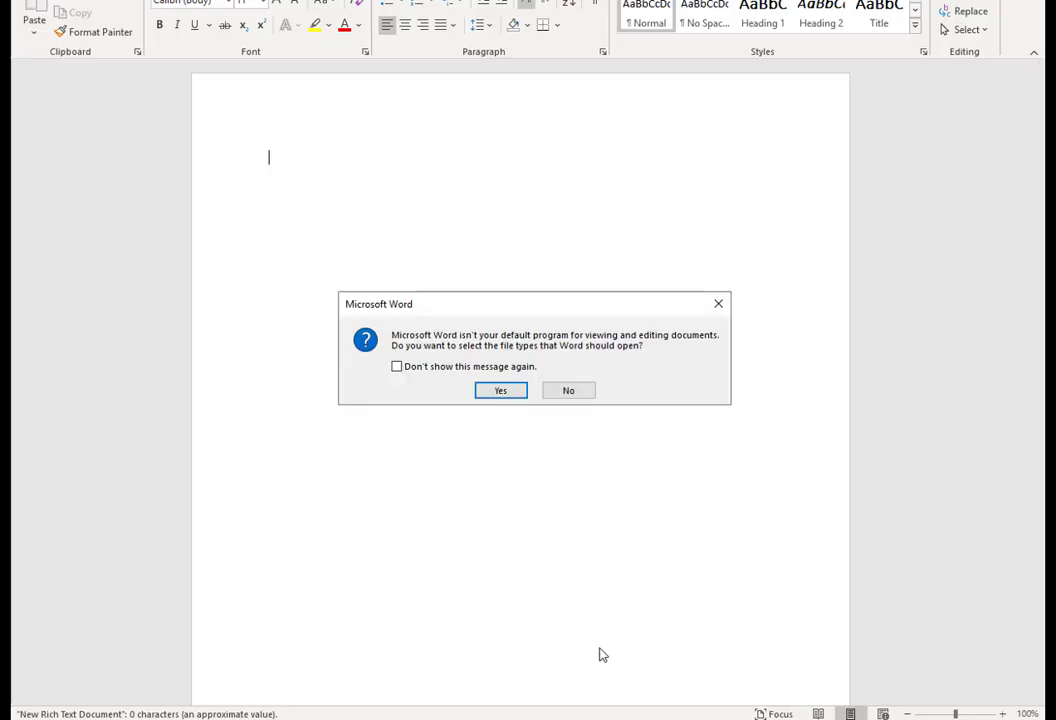
Suppress Word's default-program prompt, accept the default apps notice, and begin the Office sign-in
click(397, 366)
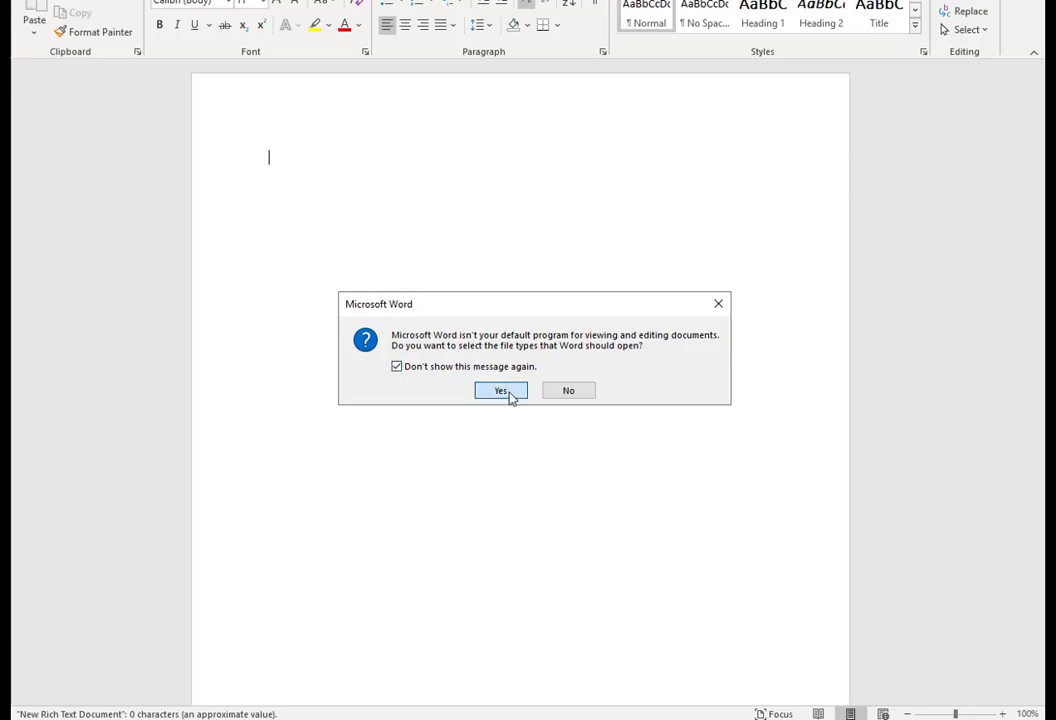
click(505, 391)
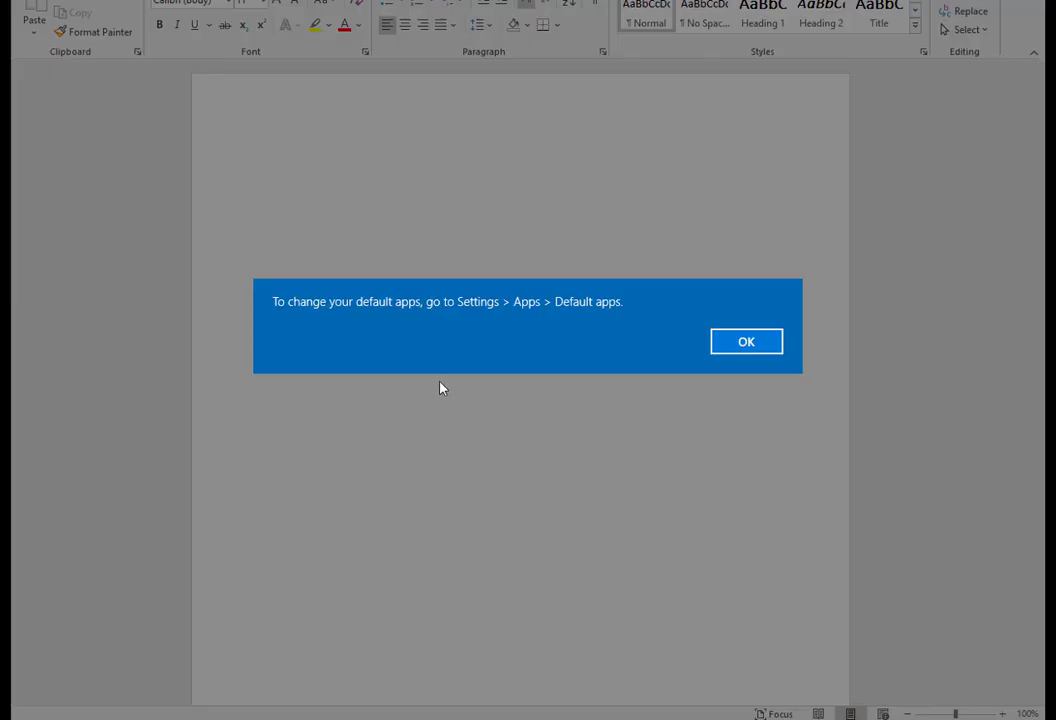
click(744, 340)
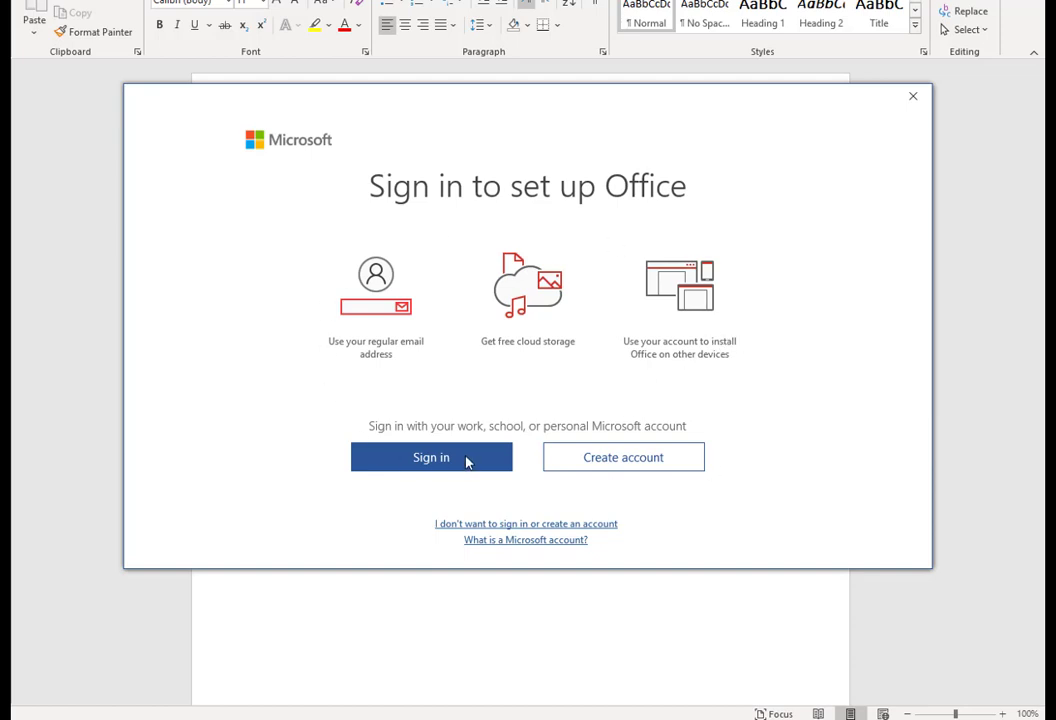
click(442, 466)
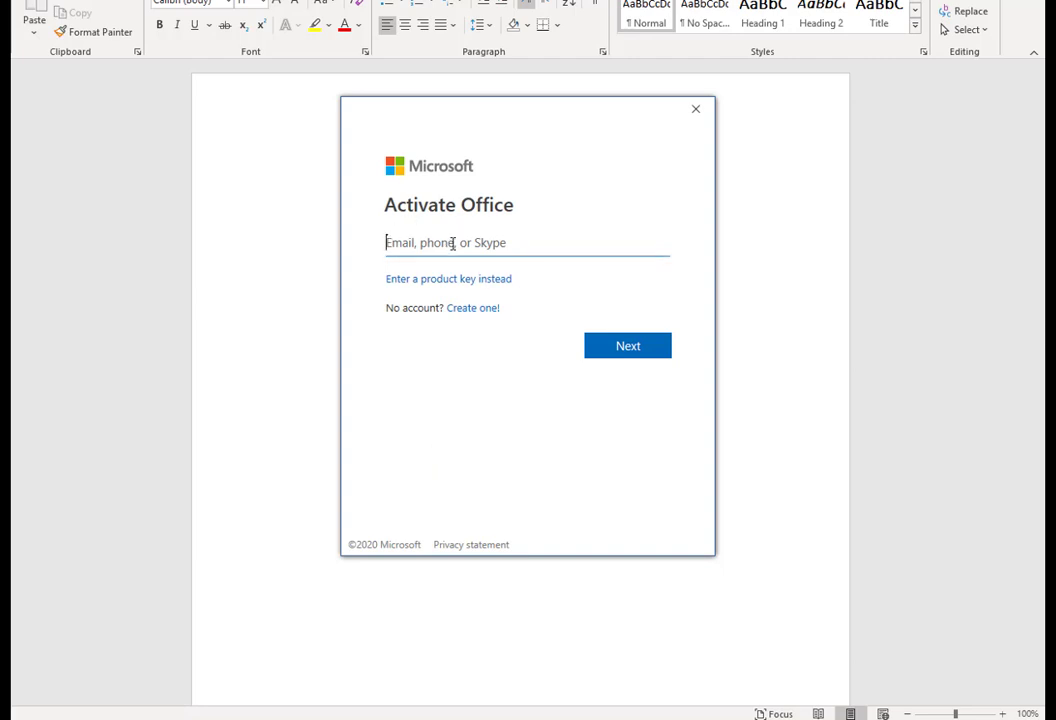
Enter the account e-mail, then resubmit the username with the student ID replacing the name part
key(ctrl+v)
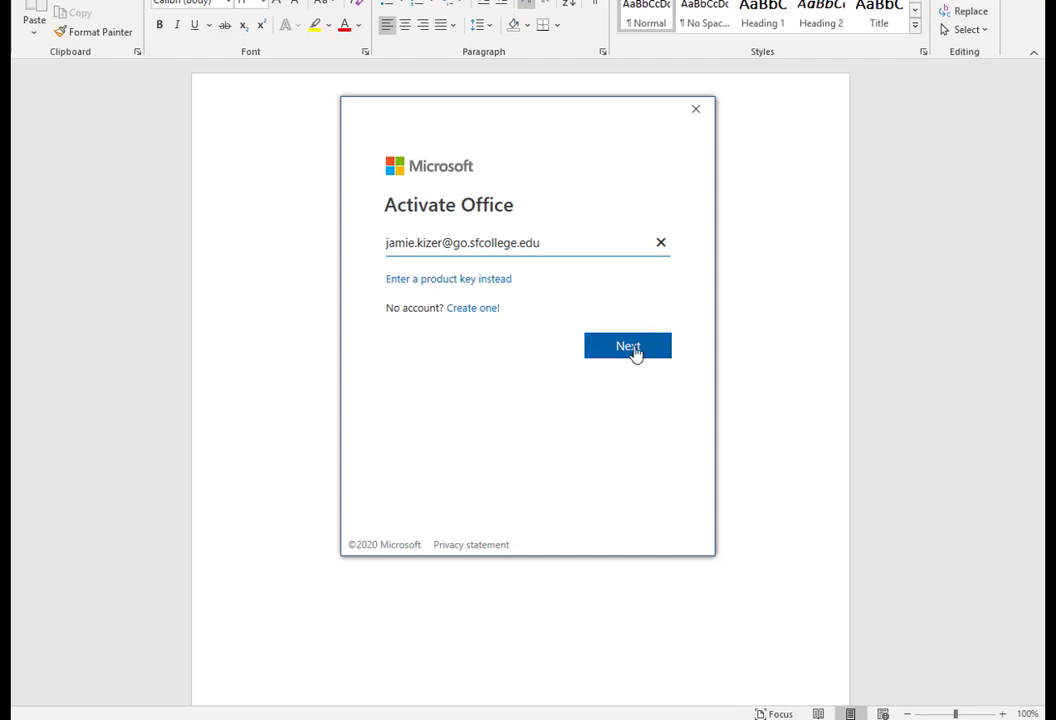
click(632, 348)
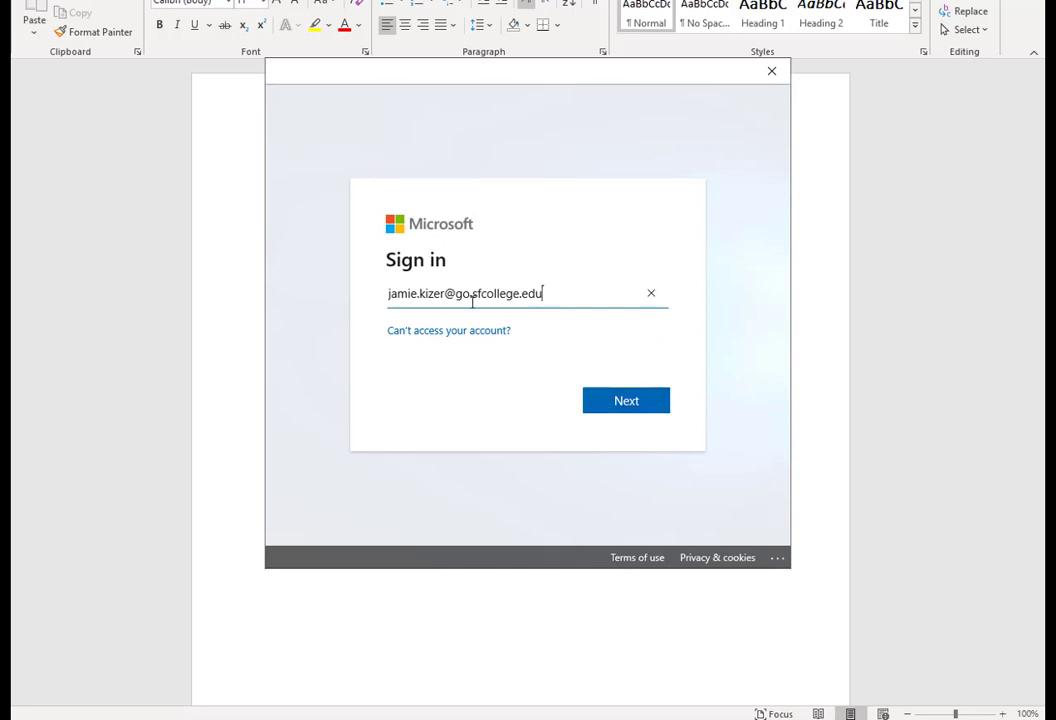
drag(445, 293, 342, 297)
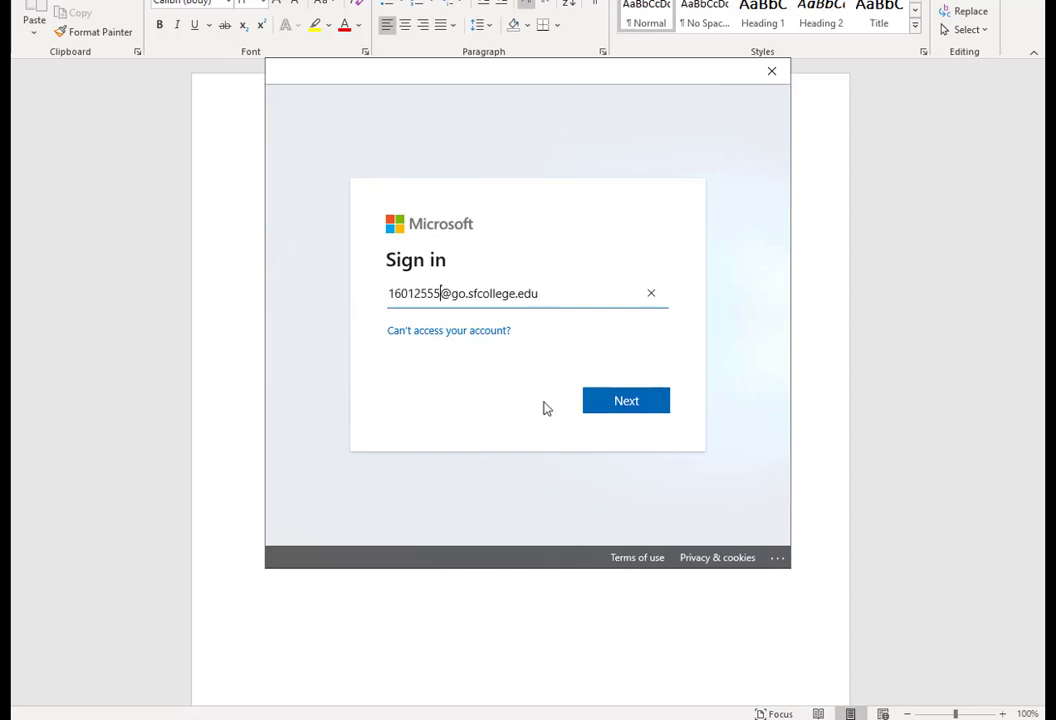
click(626, 411)
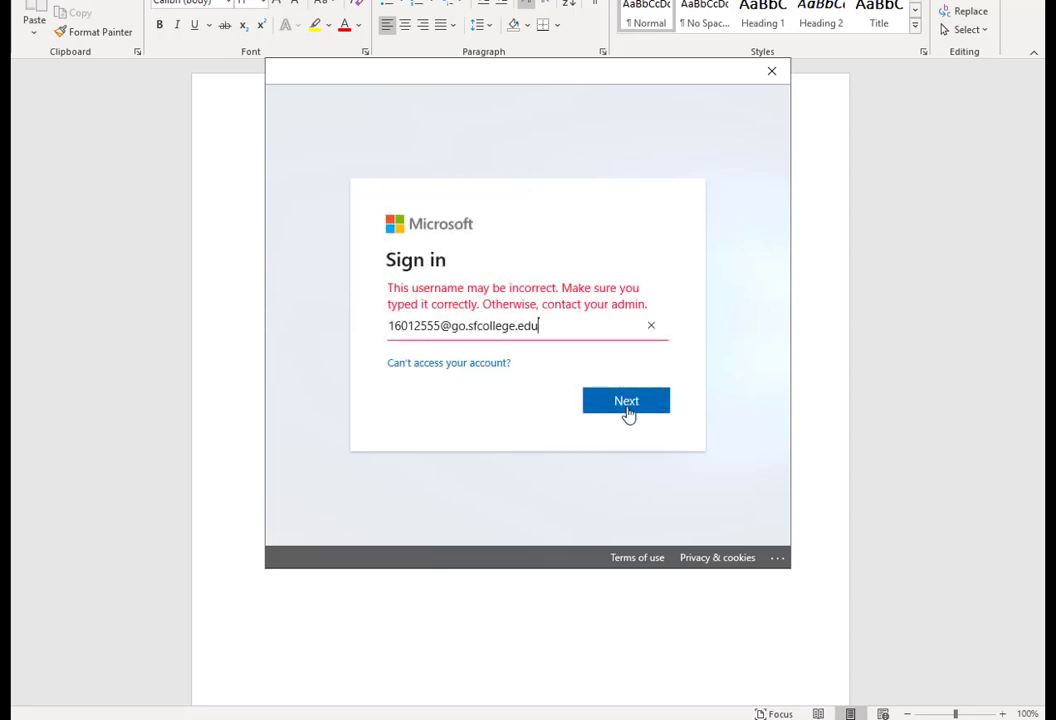
Replace the whole username with the college account address and submit it
triple_click(534, 330)
key(ctrl+v)
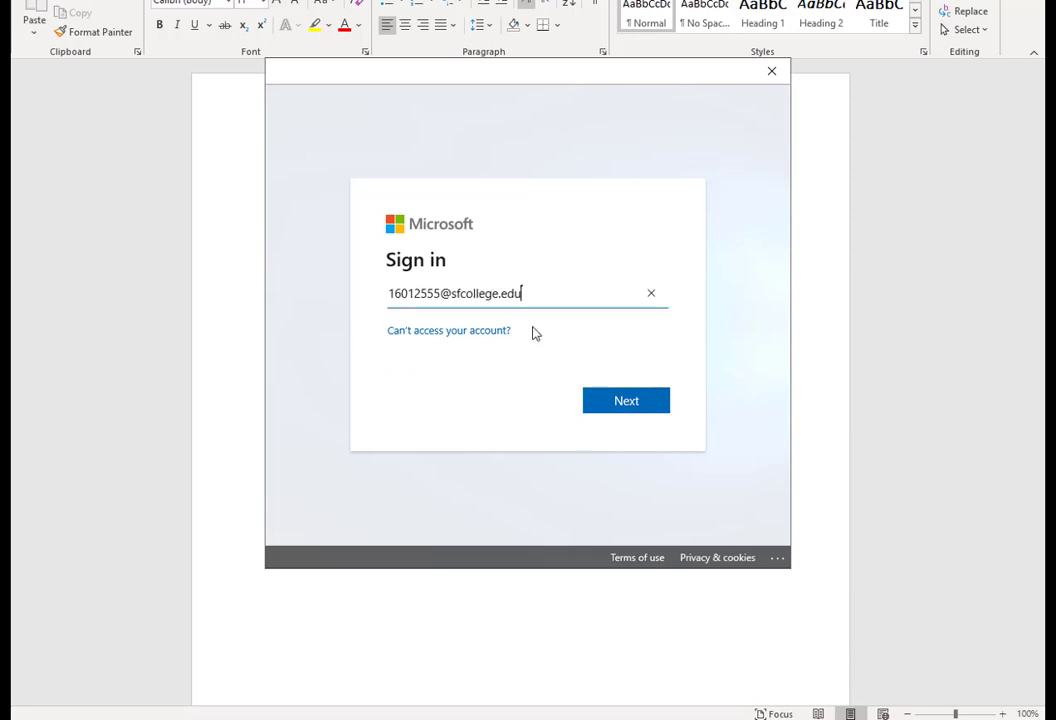
click(630, 402)
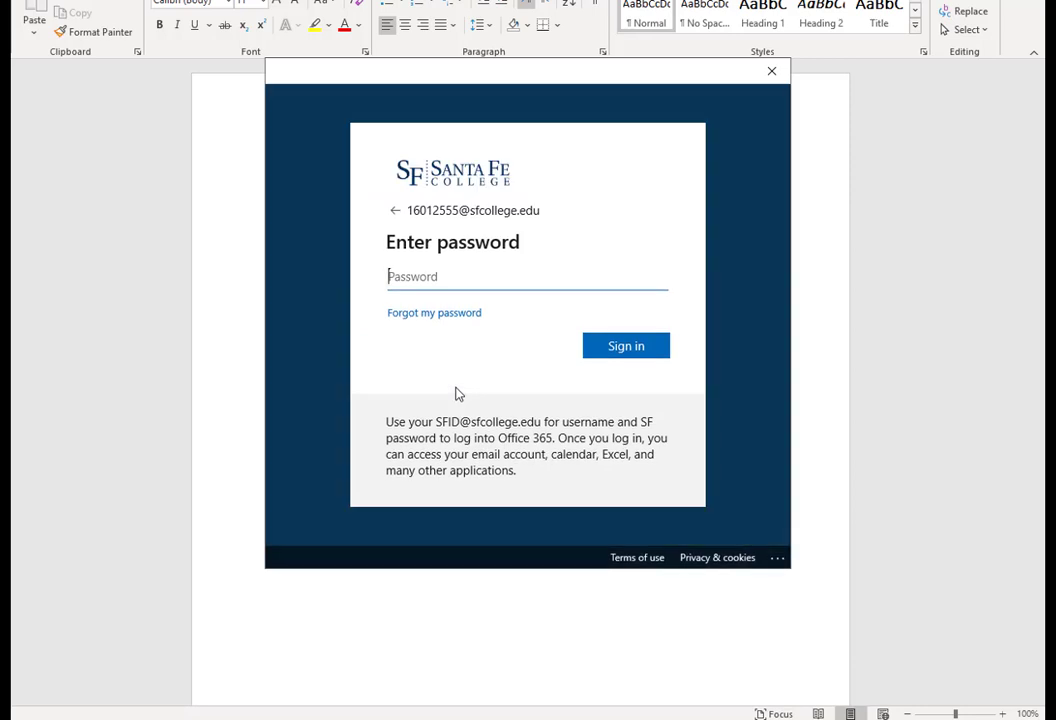
Sign in with the college account password and allow the account to be used across the device
key(ctrl+v)
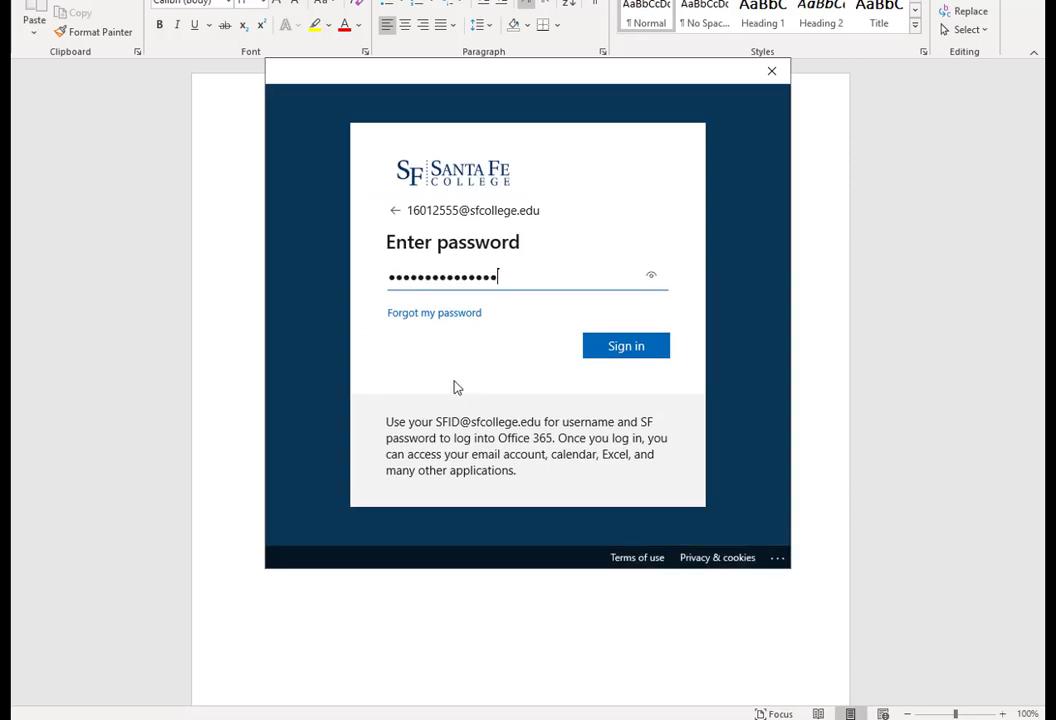
click(633, 348)
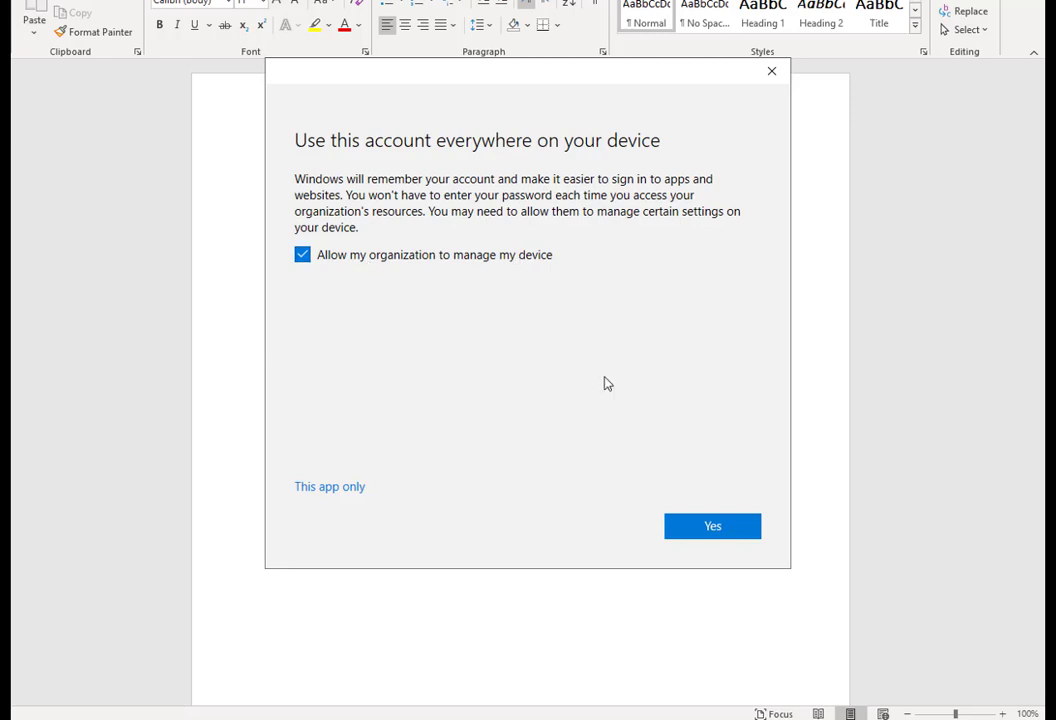
click(714, 528)
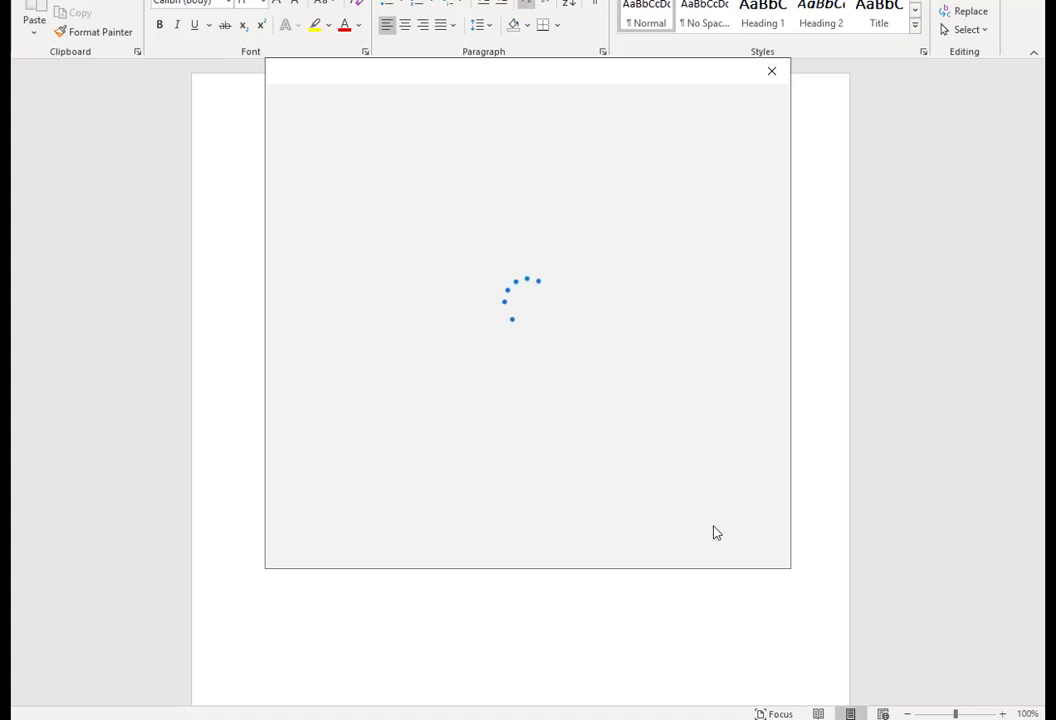